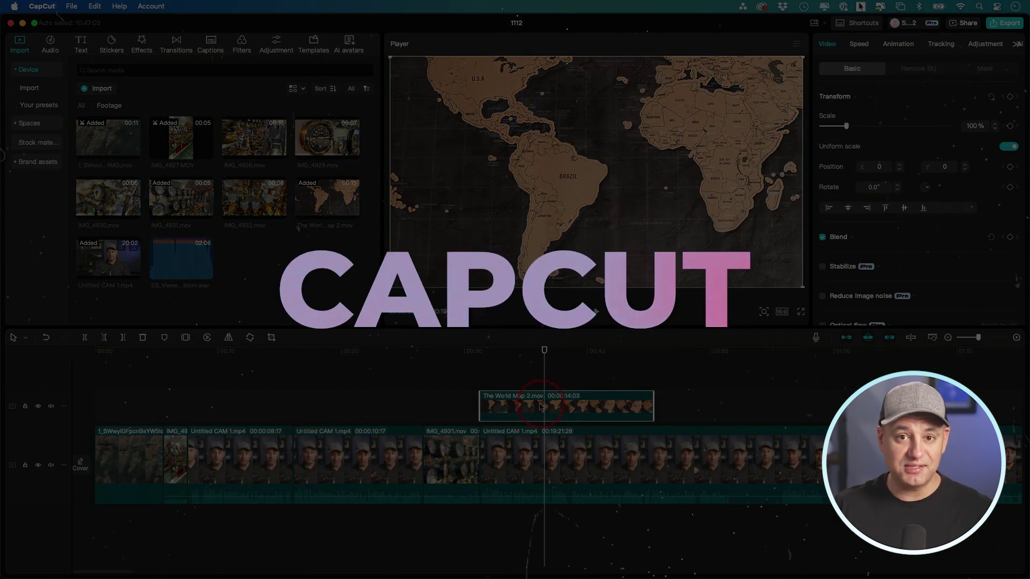
Slide the World Map 2.mov clip later on its overlay track.
left_click_drag(540, 406, 607, 406)
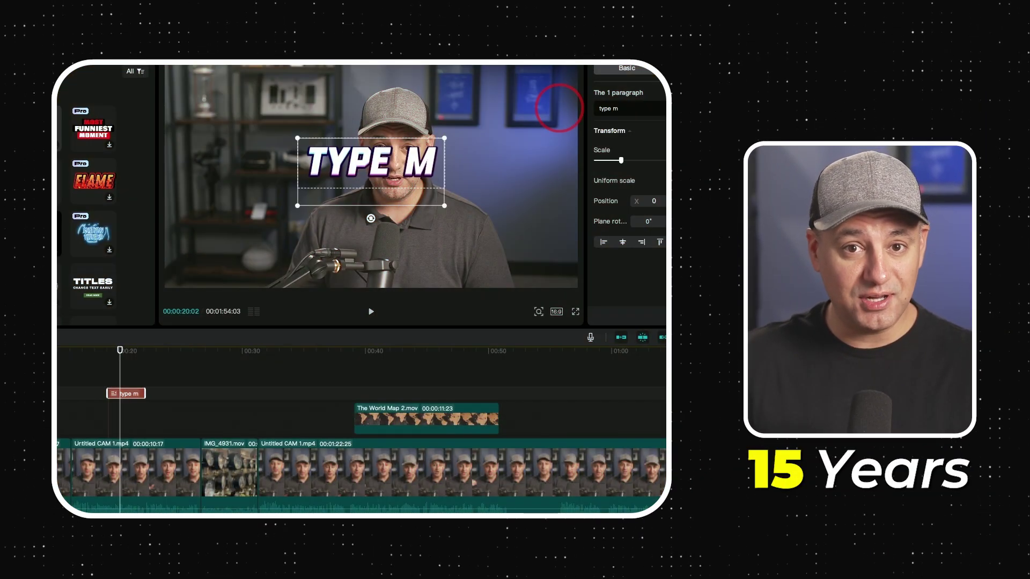
type("y own text")
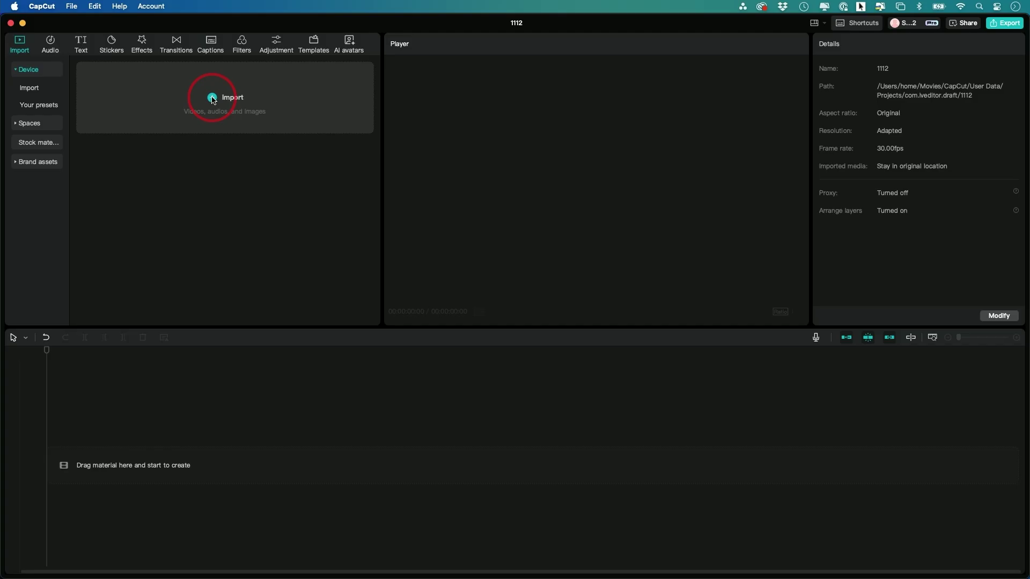
Import the entire Footage folder, nine clips including IMG_4927–IMG_4932, into project 1112's media.
left_click(212, 98)
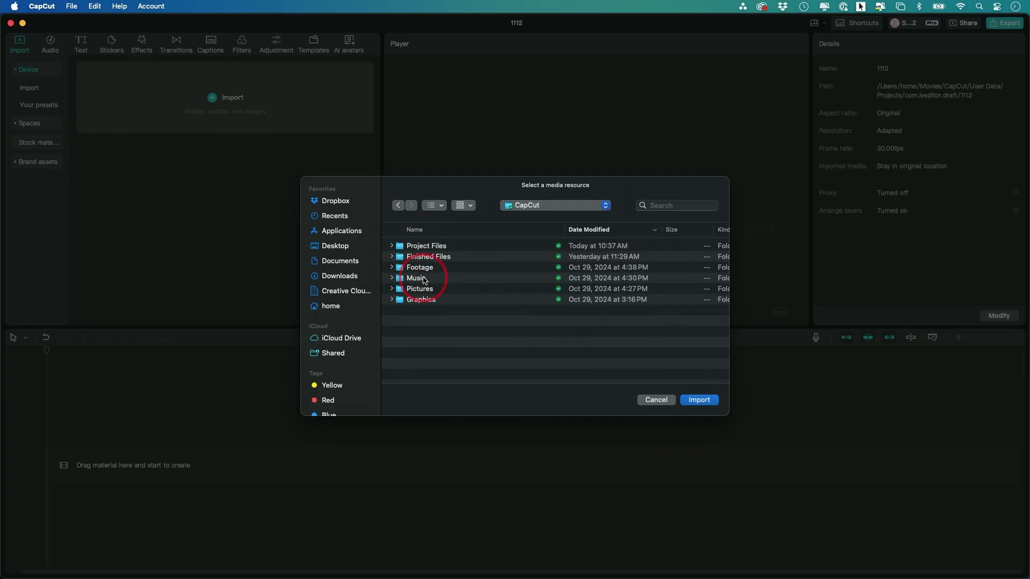
scroll(410, 275, "right", 1)
left_click(388, 267)
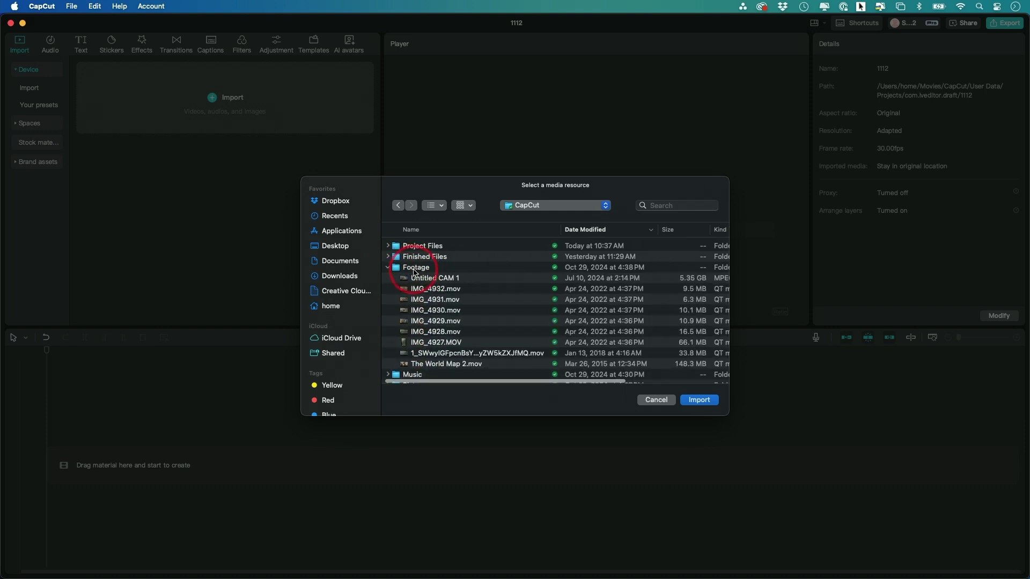
left_click(435, 289)
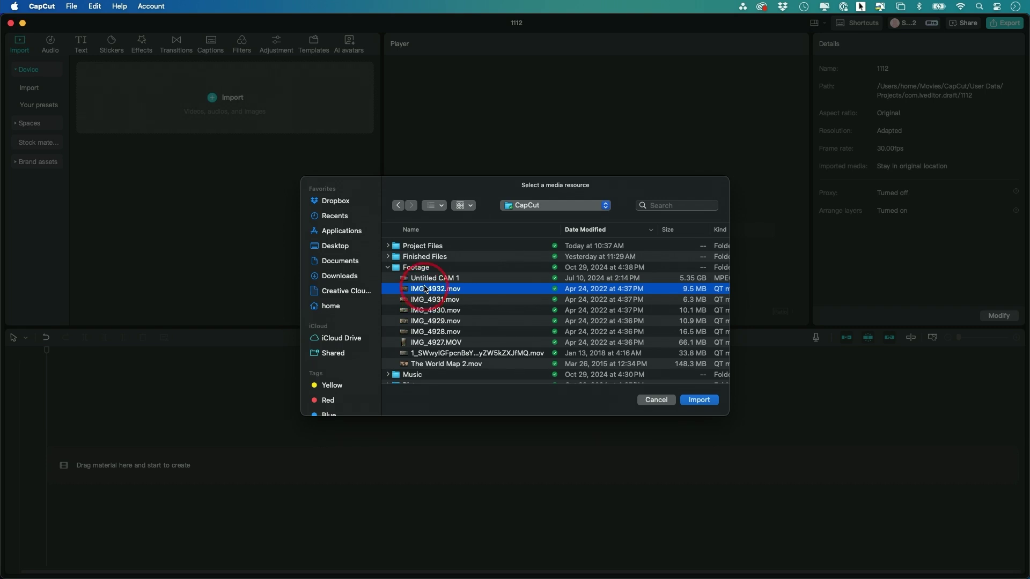
left_click(427, 279)
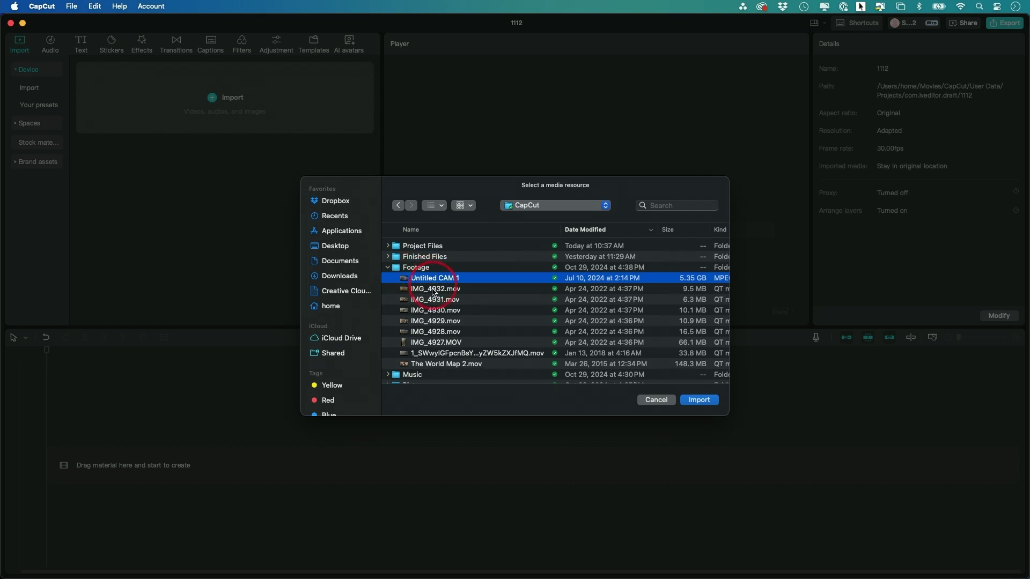
left_click(389, 268)
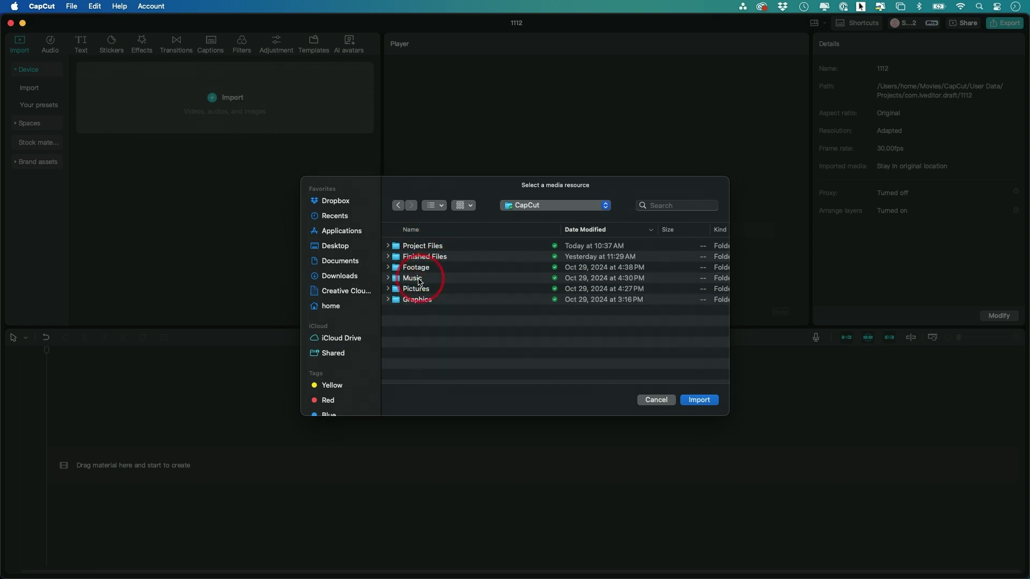
left_click(388, 268)
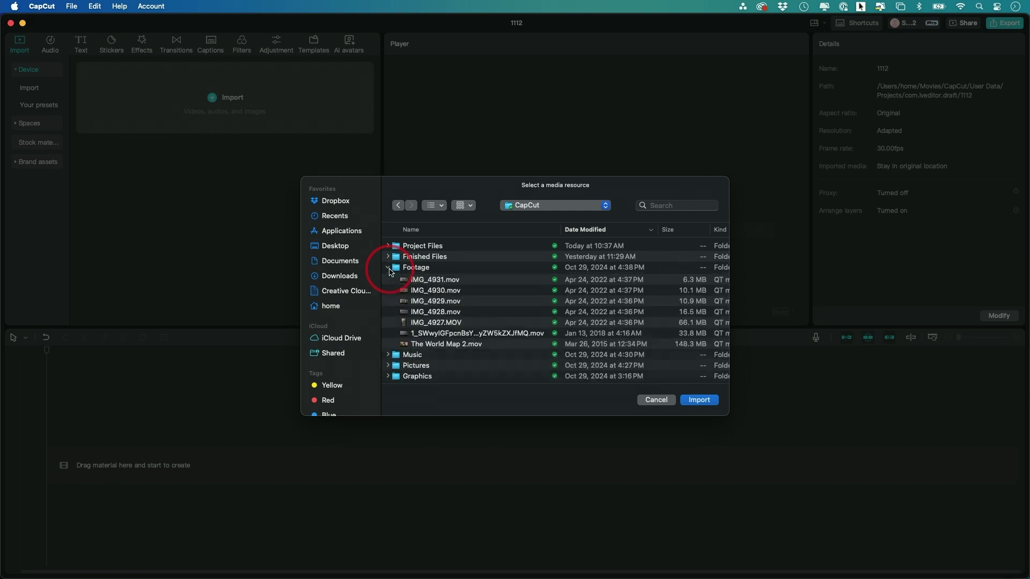
left_click(417, 268)
left_click(699, 401)
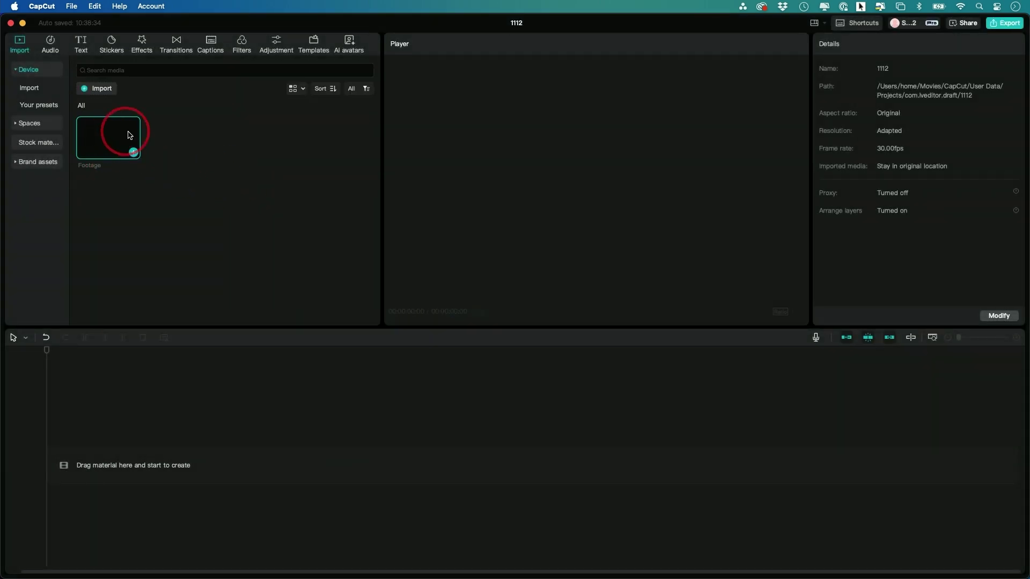
double_click(129, 135)
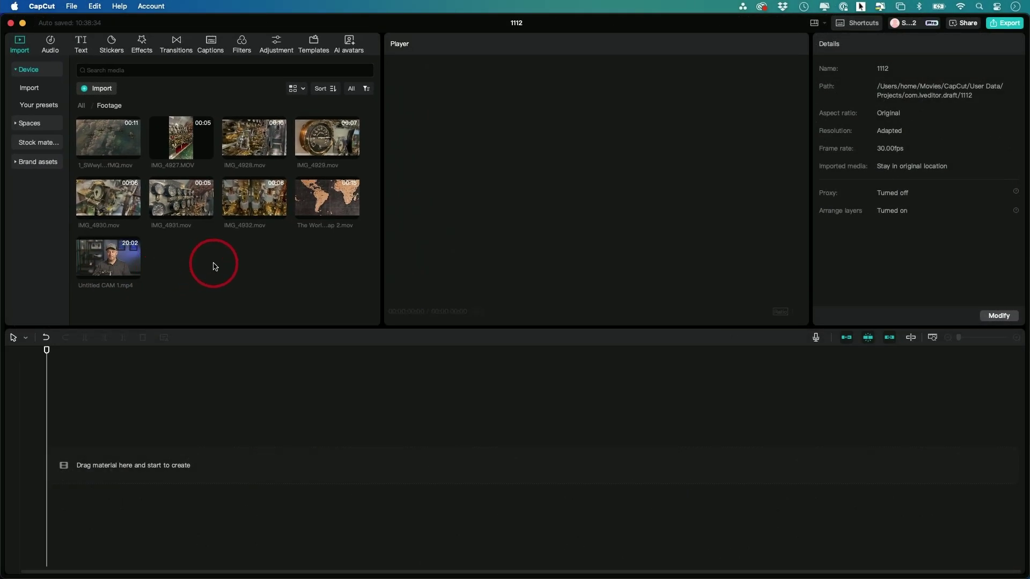
Import the ES_Views…blom.wav track from the Music folder and stop its preview.
left_click(94, 89)
left_click(437, 290)
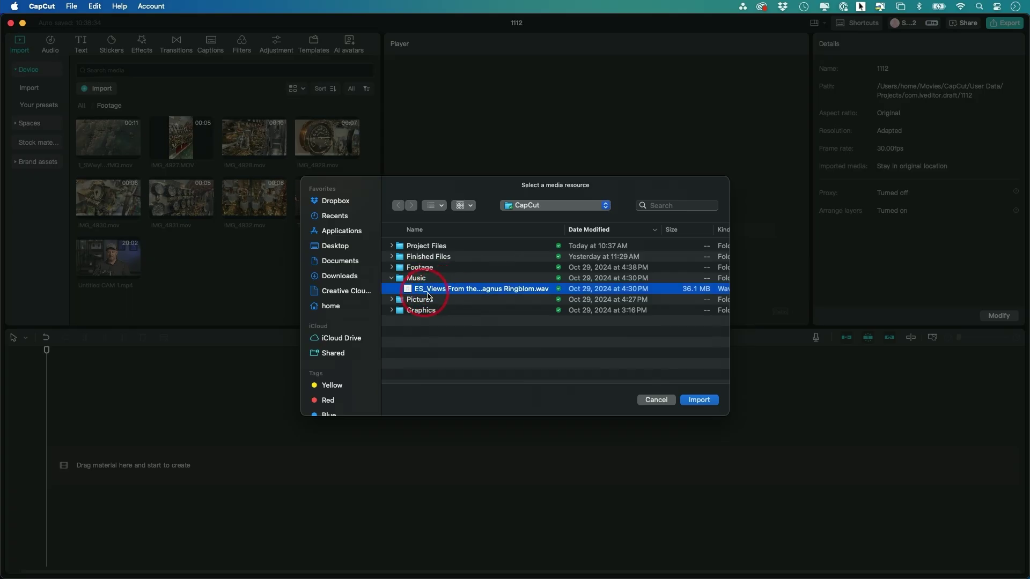
left_click(696, 402)
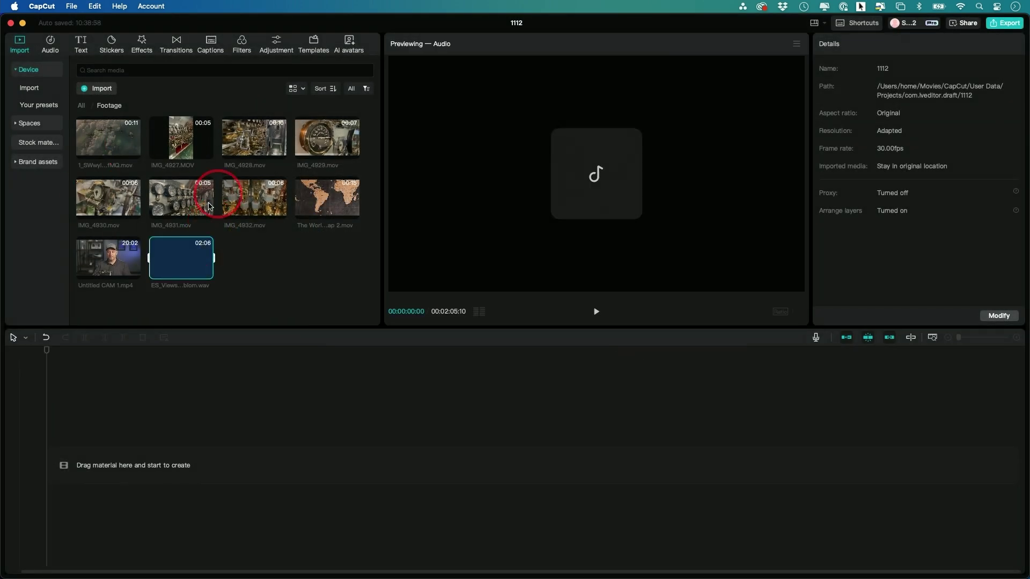
left_click(256, 270)
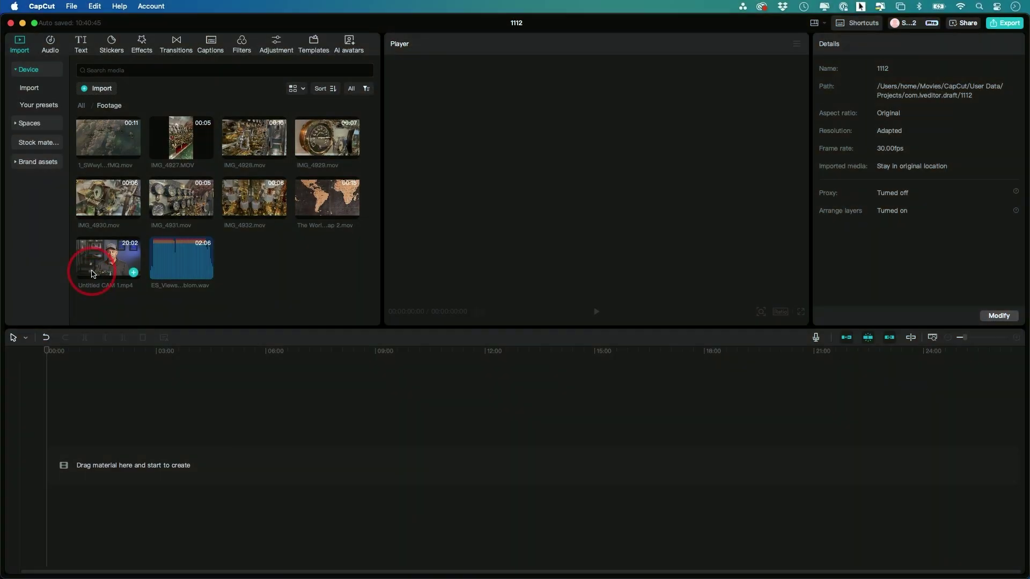
Add Untitled CAM 1.mp4 to the timeline and bring up the canvas Ratio choices.
left_click(94, 274)
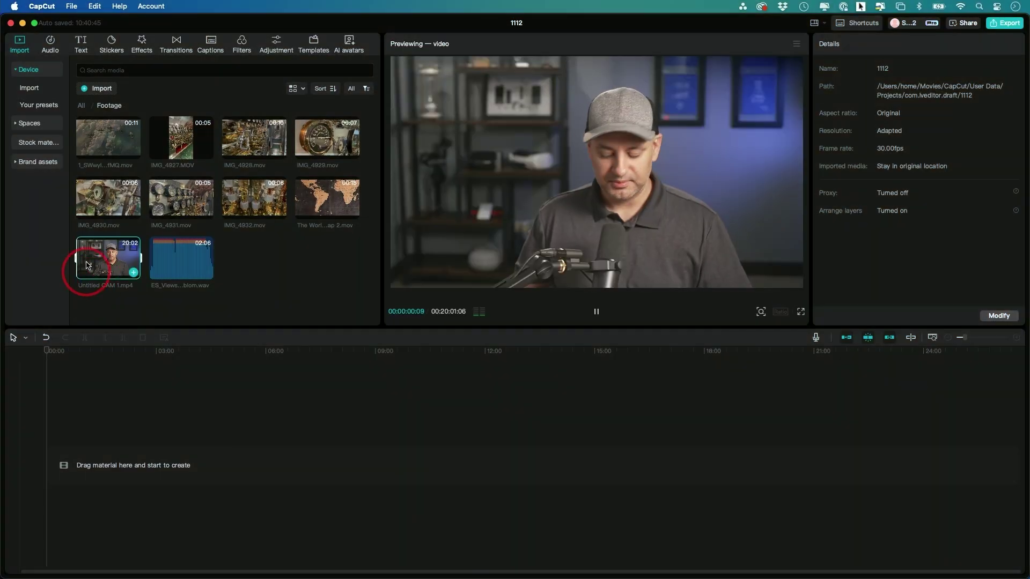
left_click(134, 273)
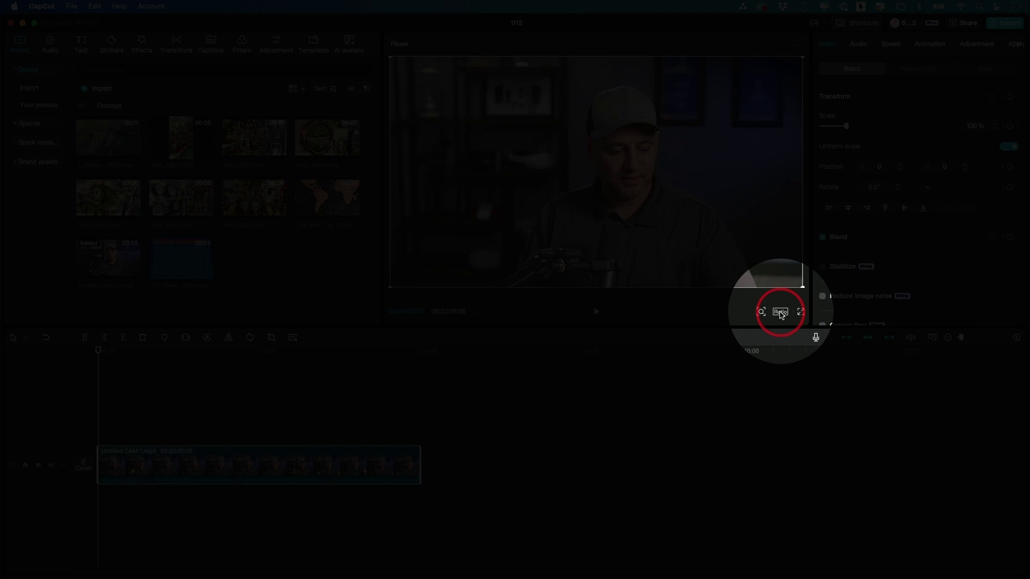
left_click(781, 312)
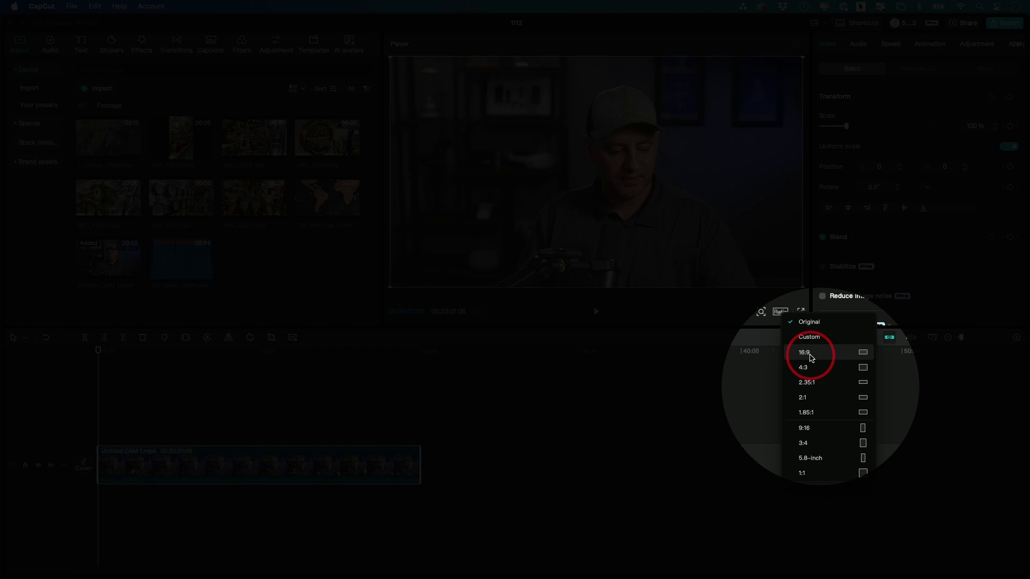
Try a 9:16 canvas with the presenter enlarged to about 323% and repositioned.
left_click(808, 432)
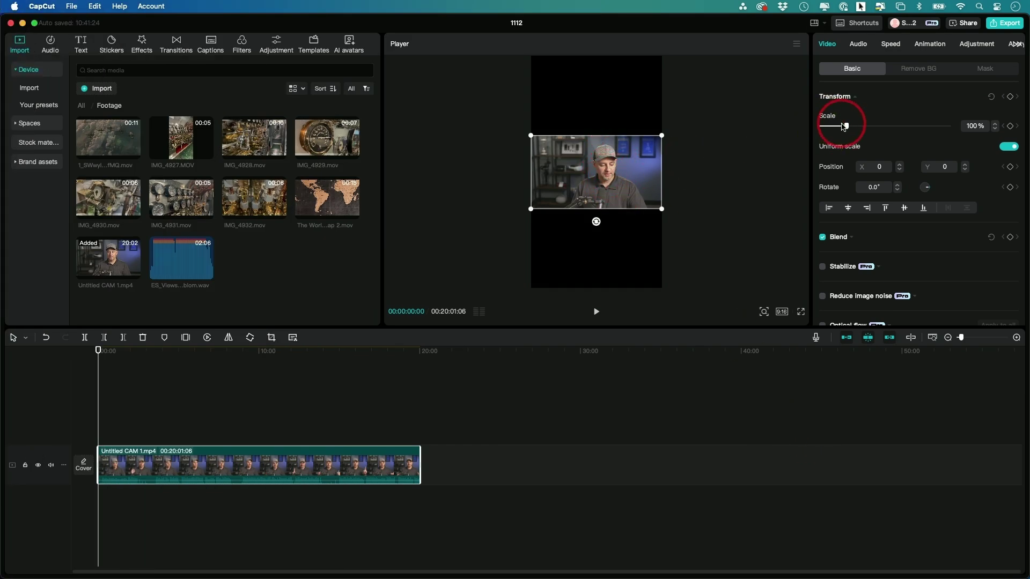
left_click_drag(847, 126, 904, 128)
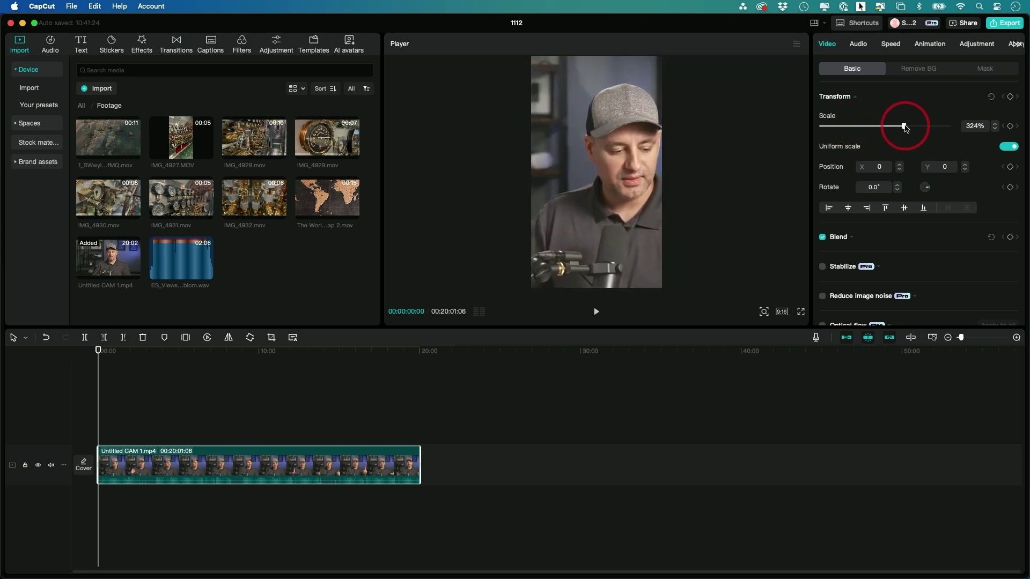
left_click_drag(602, 138, 563, 141)
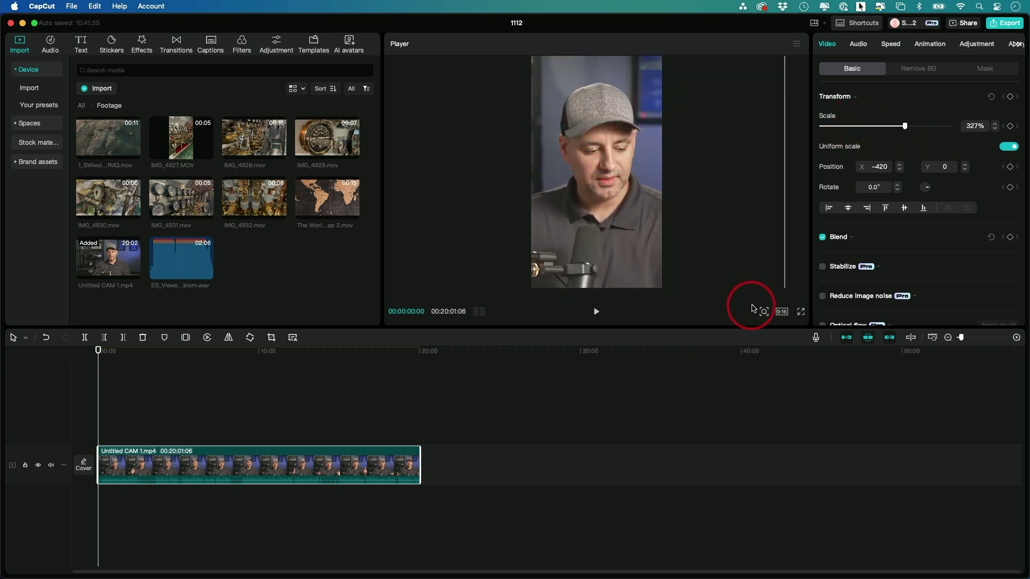
Switch the canvas to 16:9 and reset the clip to 100% scale, recentred.
left_click(782, 312)
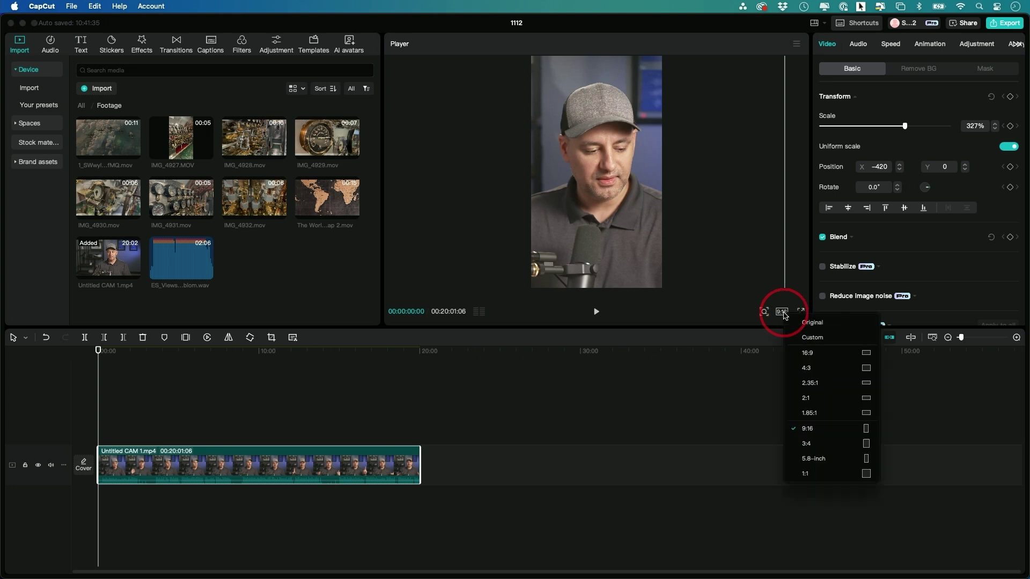
left_click(819, 361)
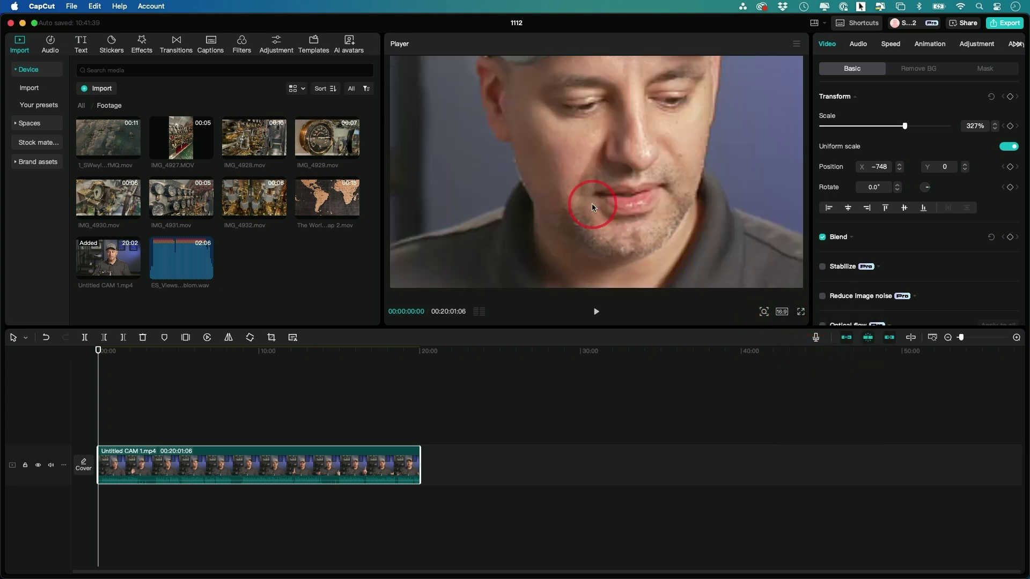
left_click(986, 126)
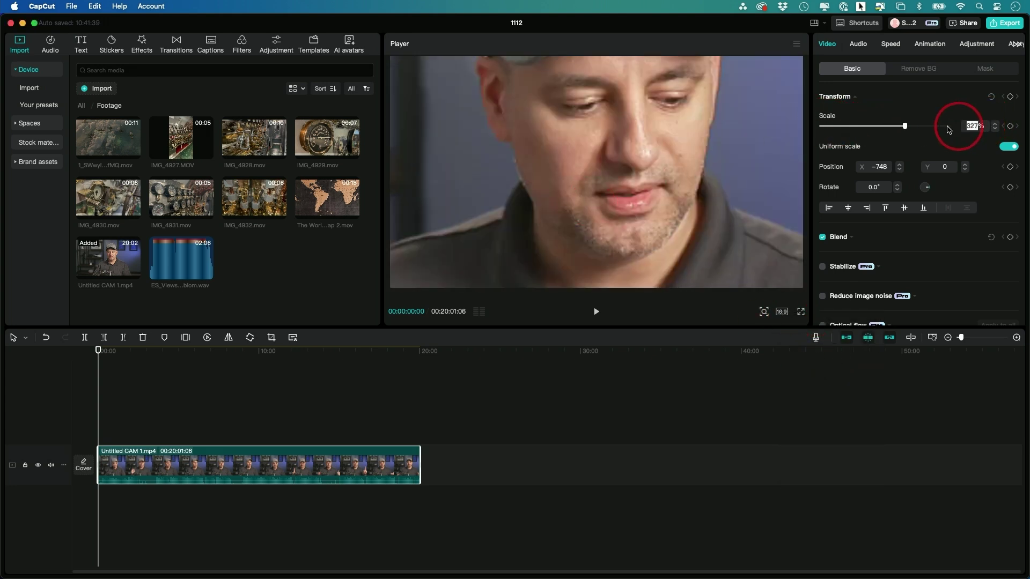
type("100")
key("Return")
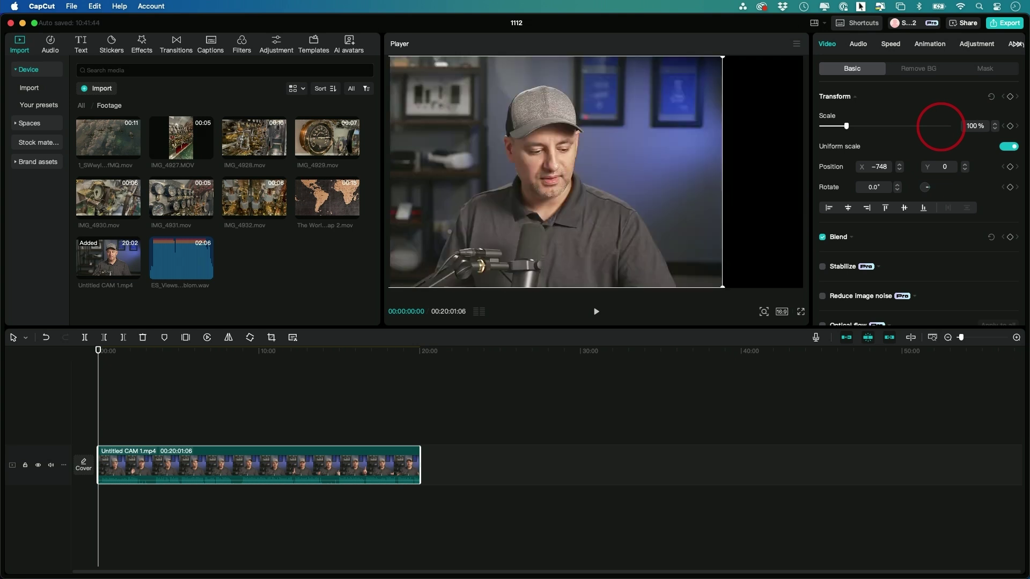
left_click_drag(553, 198, 631, 199)
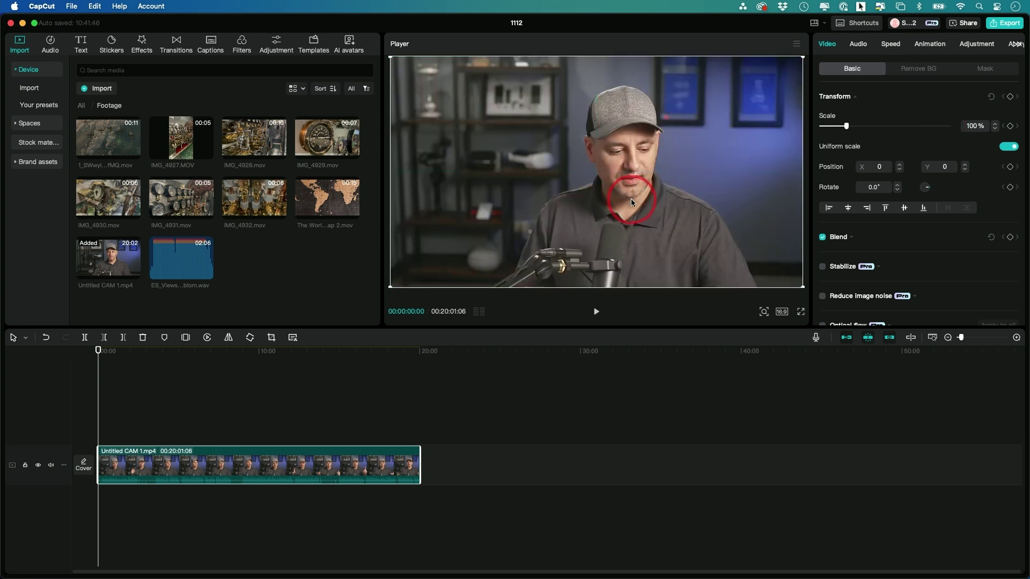
left_click(187, 393)
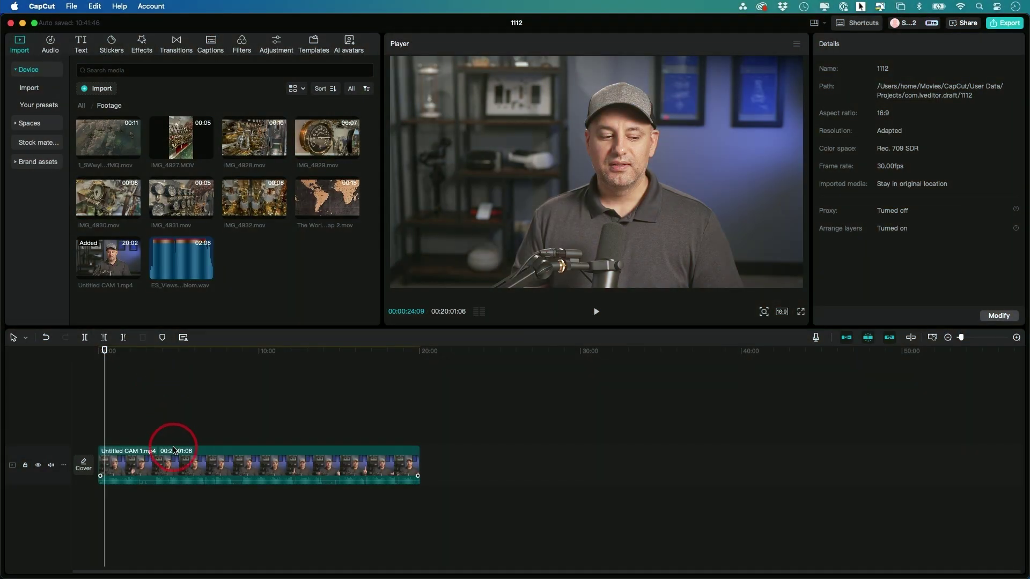
Clear the talking-head and first B-roll clips off the timeline and preview the aircraft footage.
left_click(174, 451)
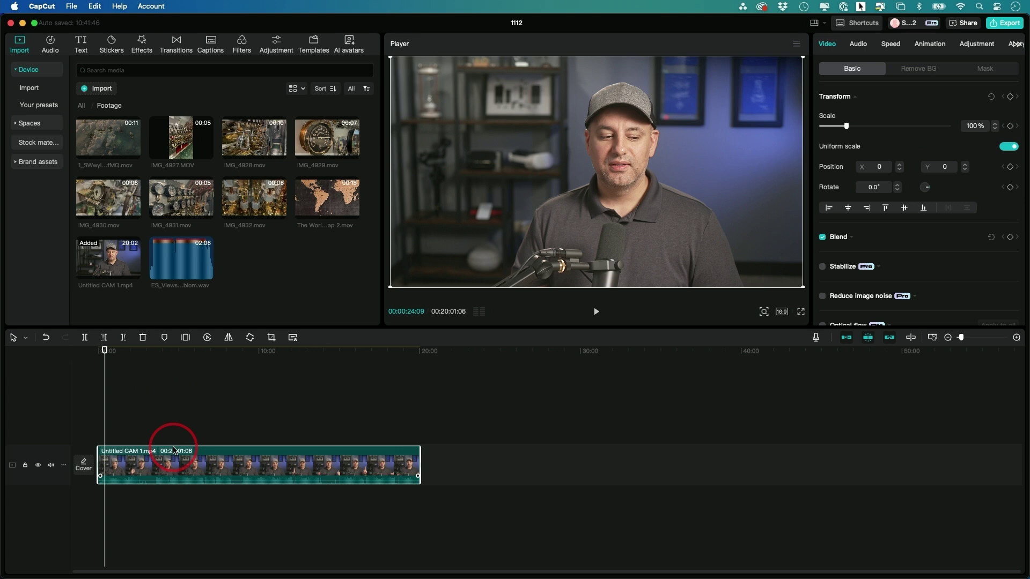
key("Delete")
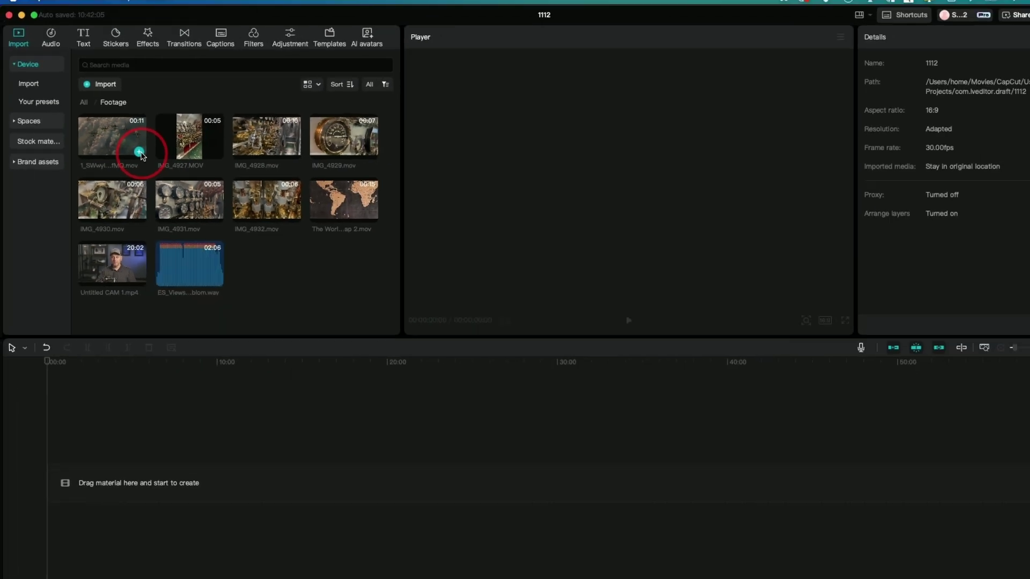
left_click(140, 154)
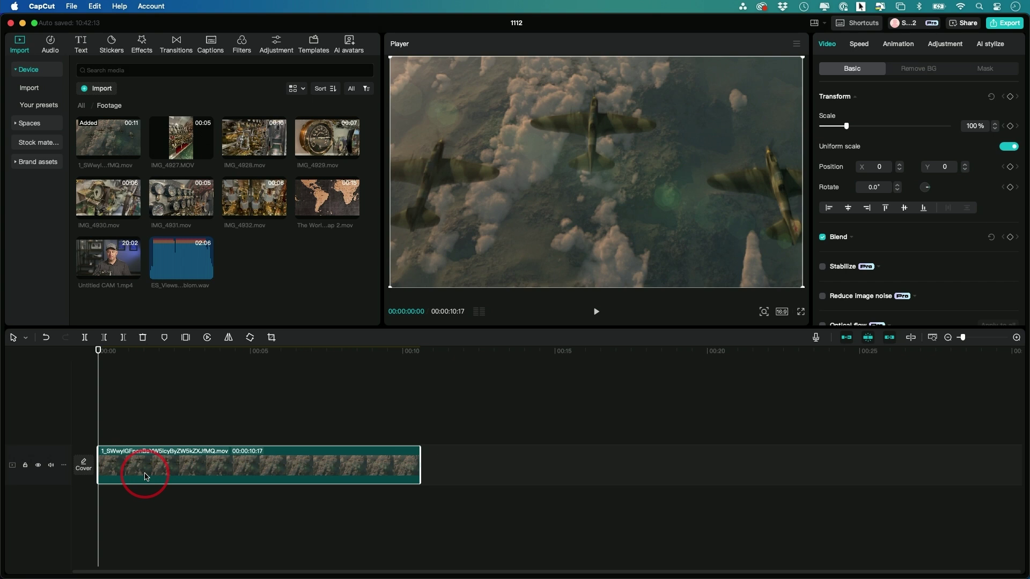
key("Delete")
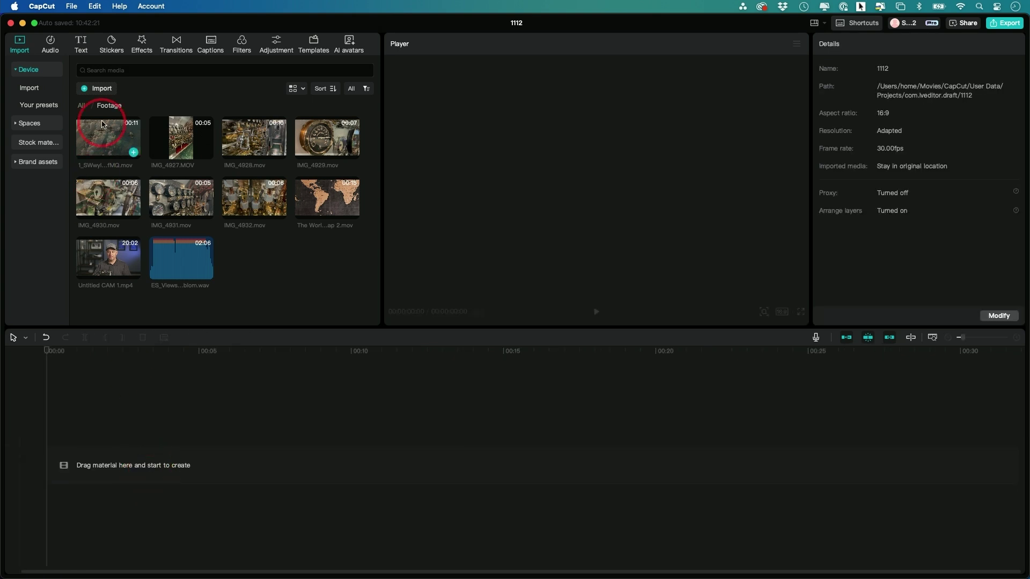
left_click(102, 138)
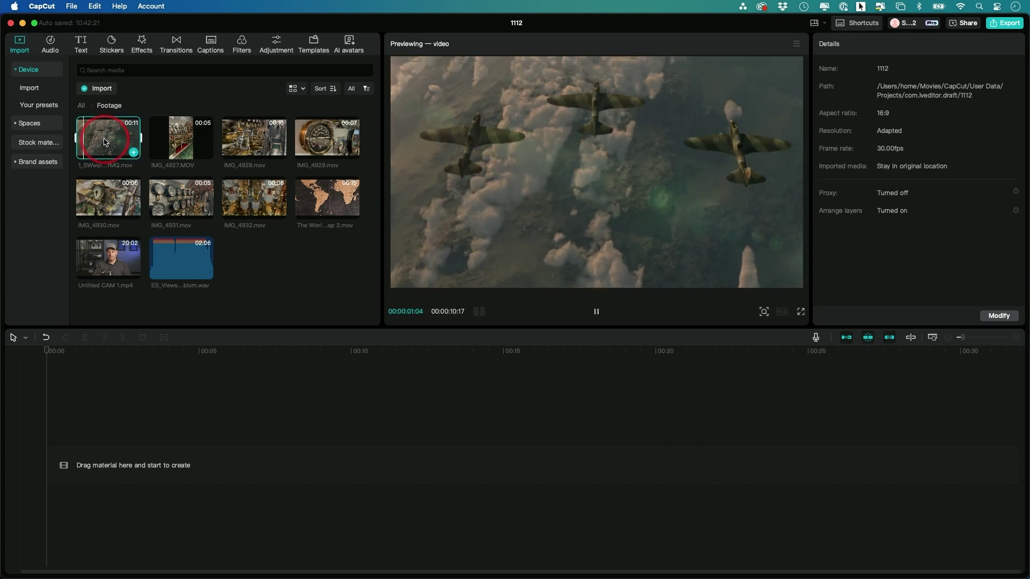
left_click(597, 314)
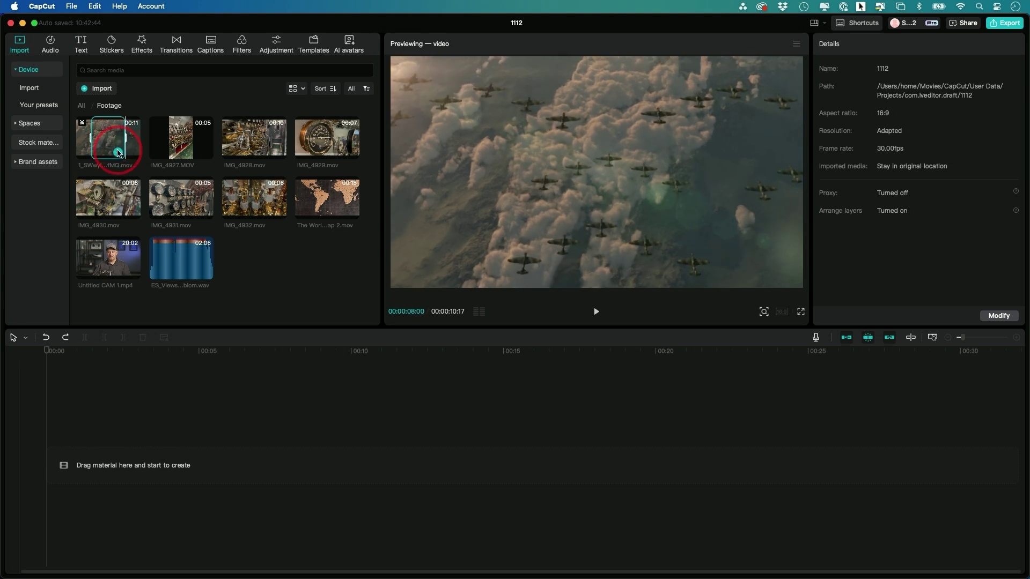
Place about 5 seconds of the aerial warplanes clip as the timeline's only clip.
left_click(118, 152)
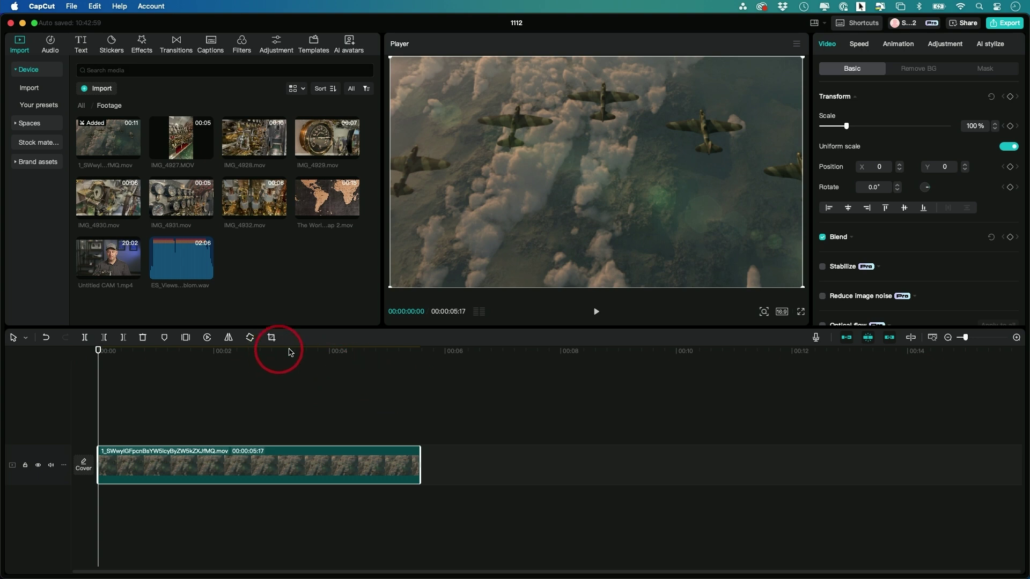
left_click_drag(102, 350, 421, 355)
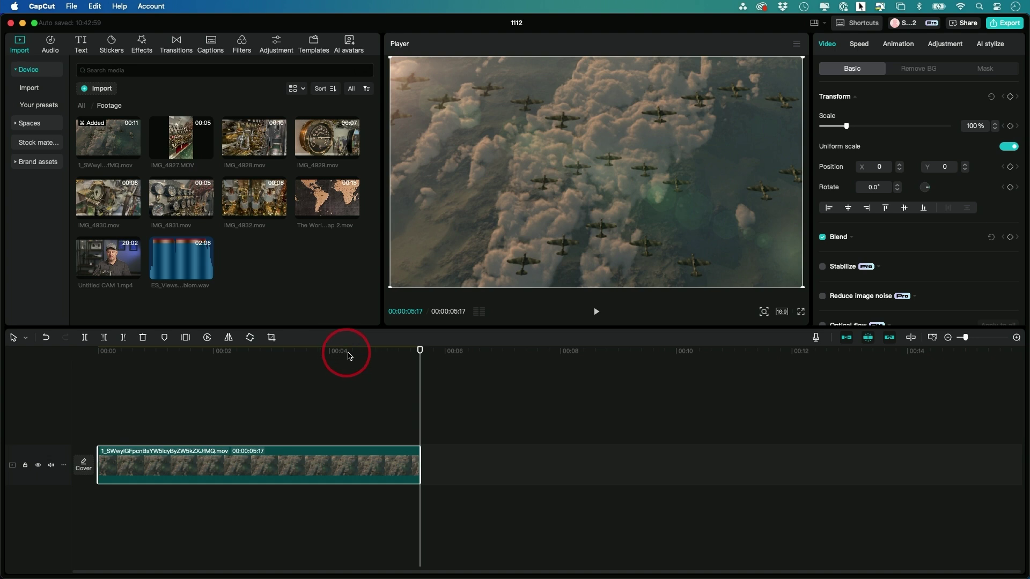
key("super+z")
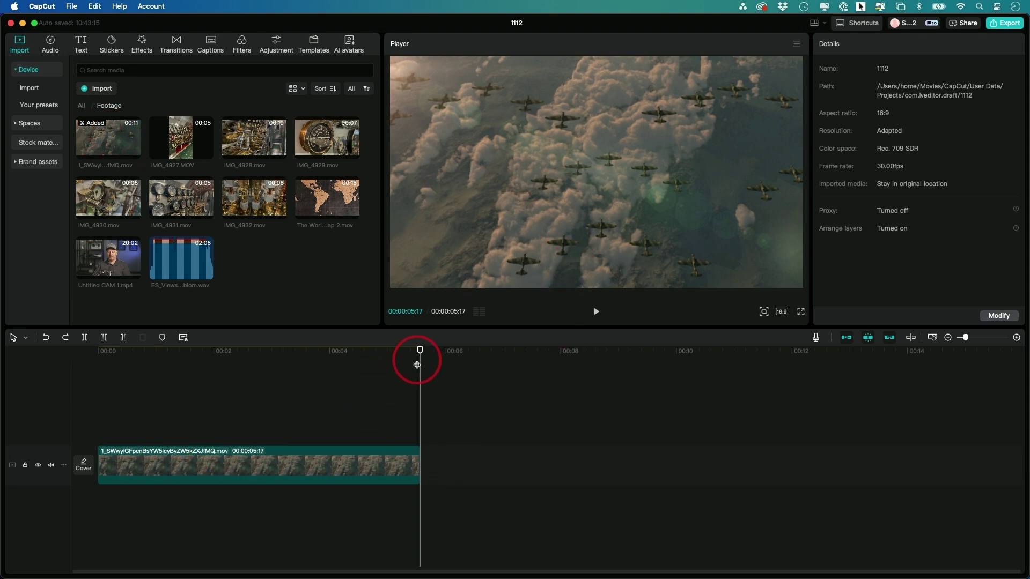
Trim IMG_4927.MOV to about 2 seconds and add it after the aerial clip, adapting colour space.
left_click(161, 138)
key("space")
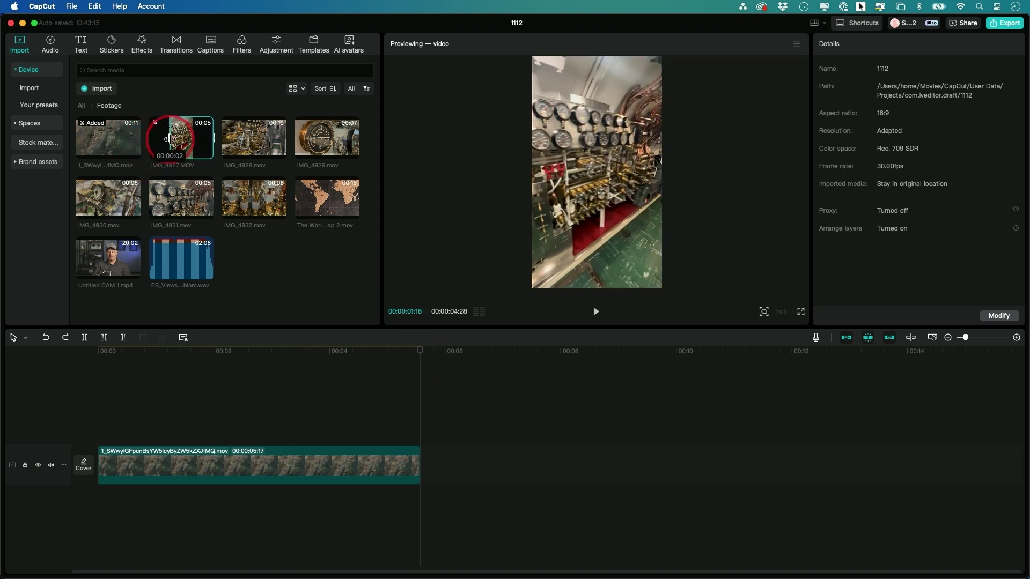
left_click_drag(213, 137, 195, 151)
left_click(191, 154)
left_click(535, 335)
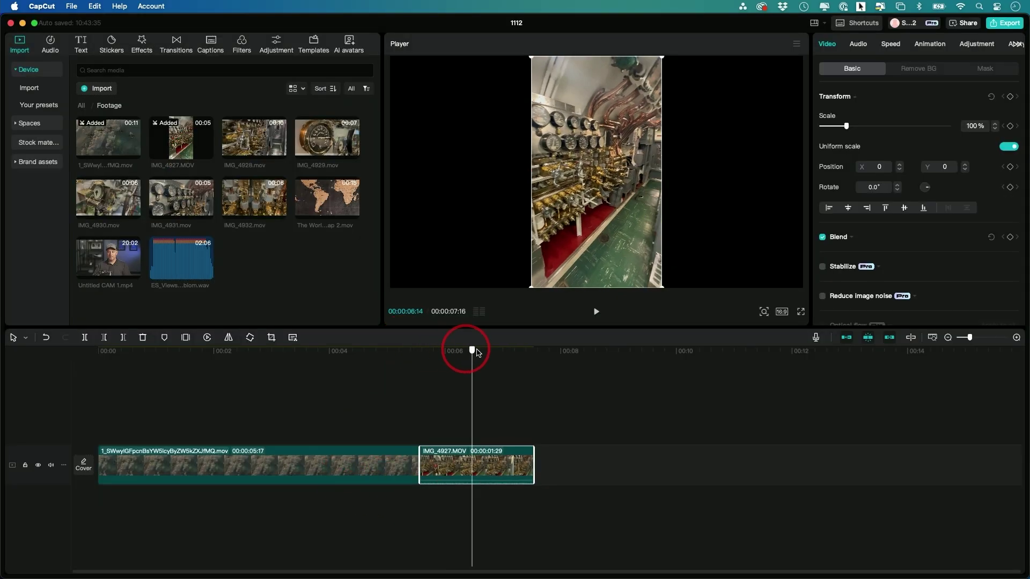
left_click_drag(409, 360, 472, 369)
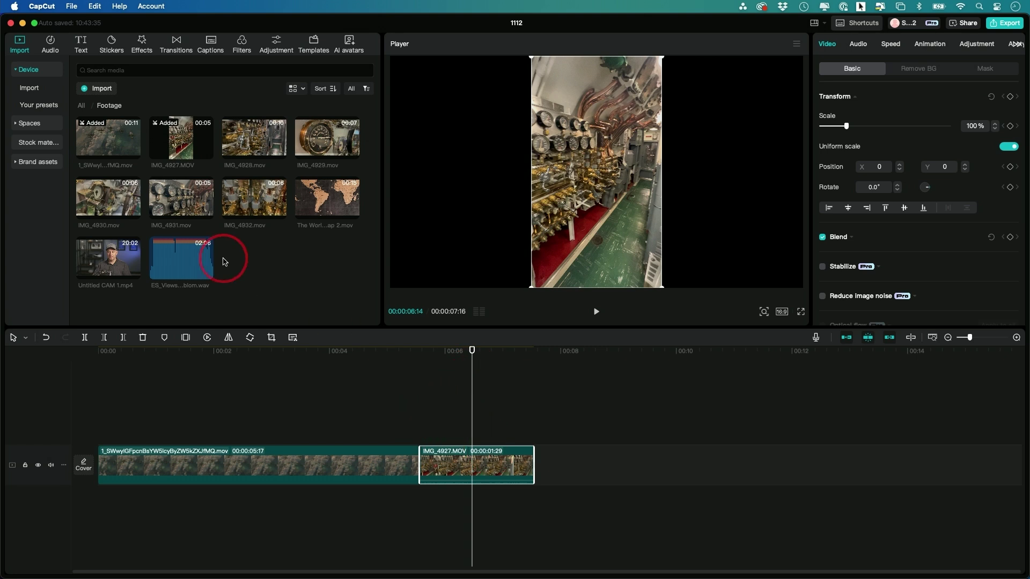
Insert about 4 seconds of IMG_4931.mov between the aerial clip and IMG_4927, adapted to SDR.
left_click(185, 218)
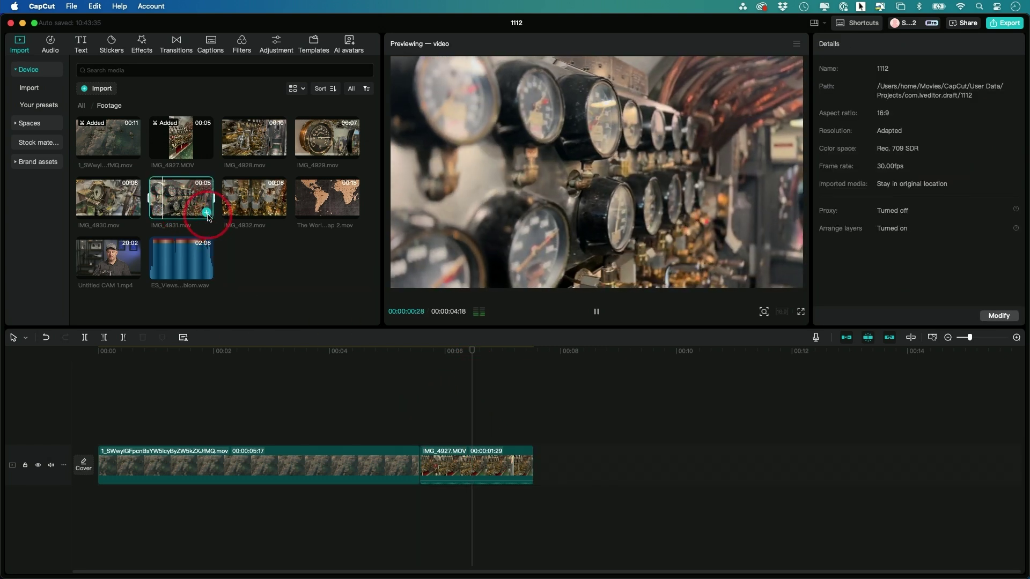
left_click(207, 214)
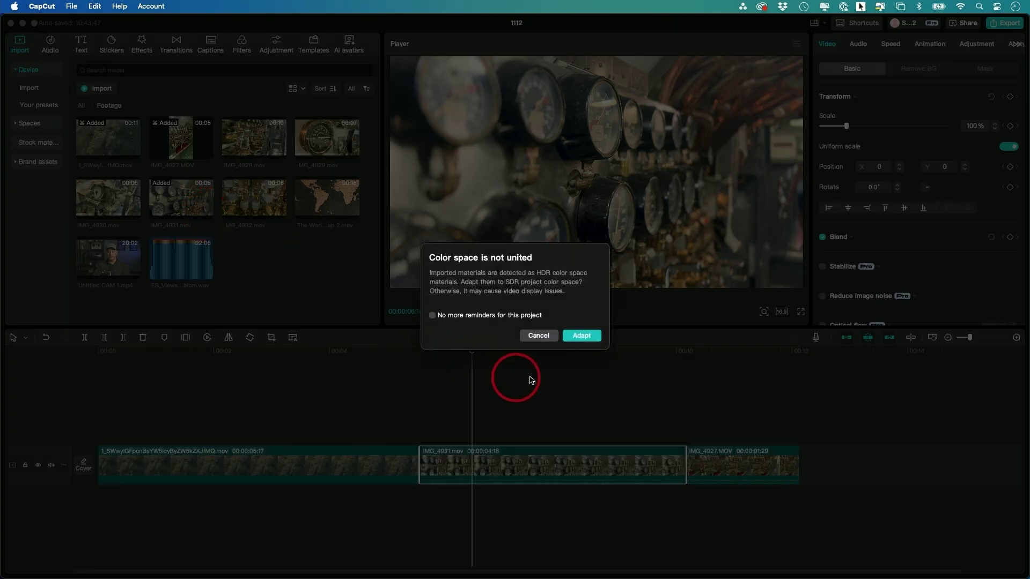
left_click(579, 337)
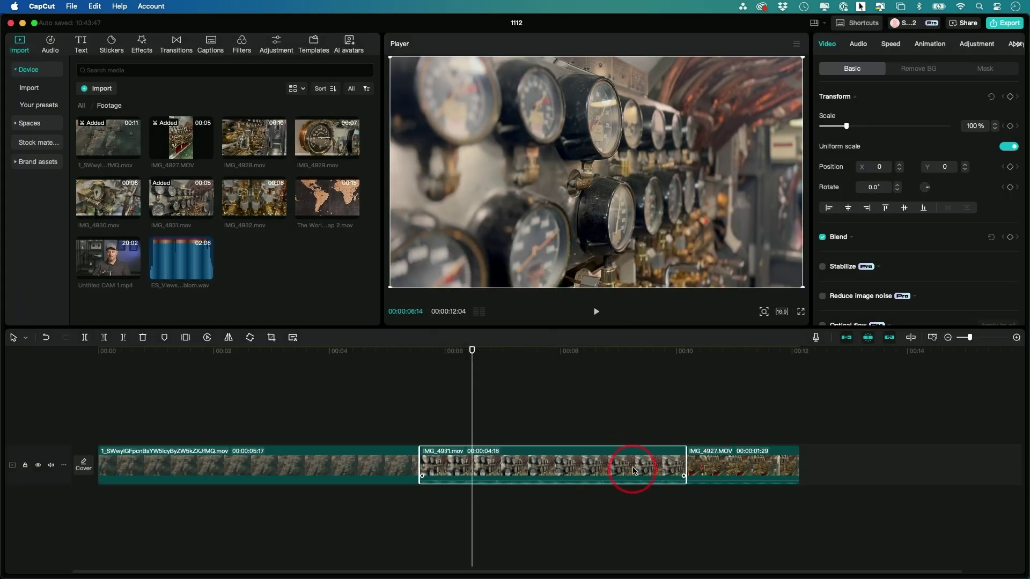
left_click_drag(472, 349, 801, 388)
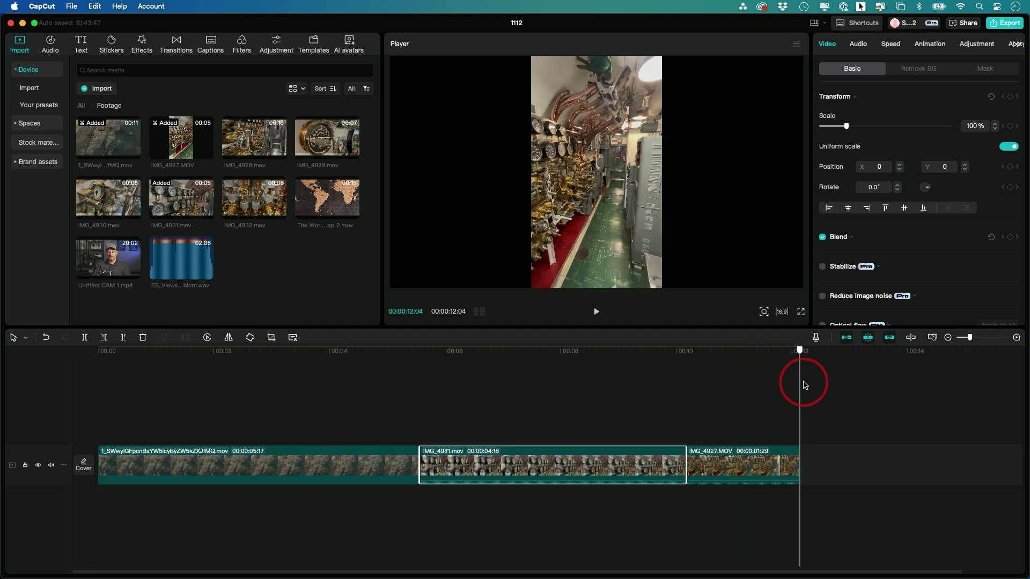
Append the 20-minute Untitled CAM 1.mp4 recording and review frames near the edit's start.
left_click(133, 273)
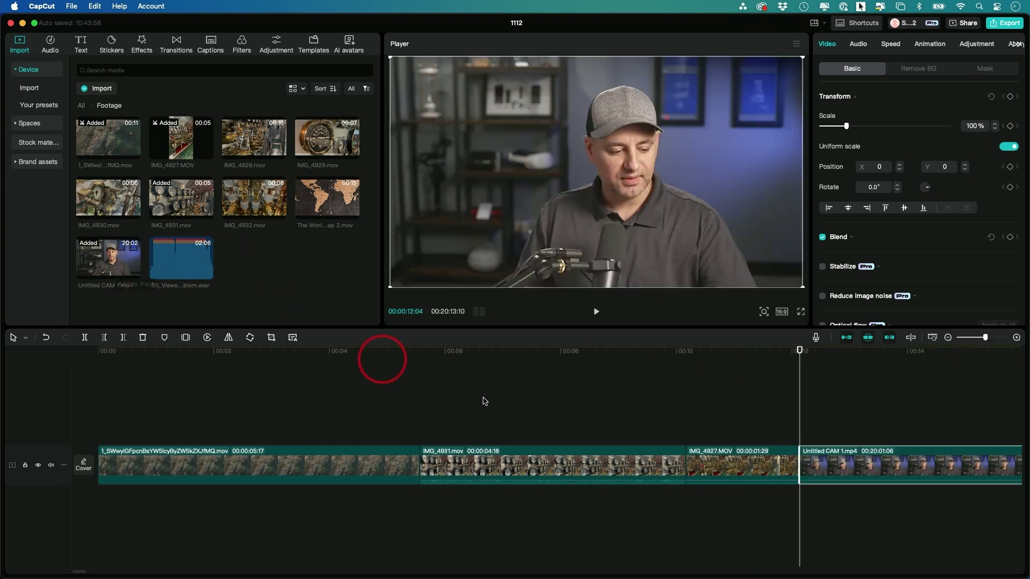
scroll(593, 425, "right", 5)
scroll(568, 359, "right", 3)
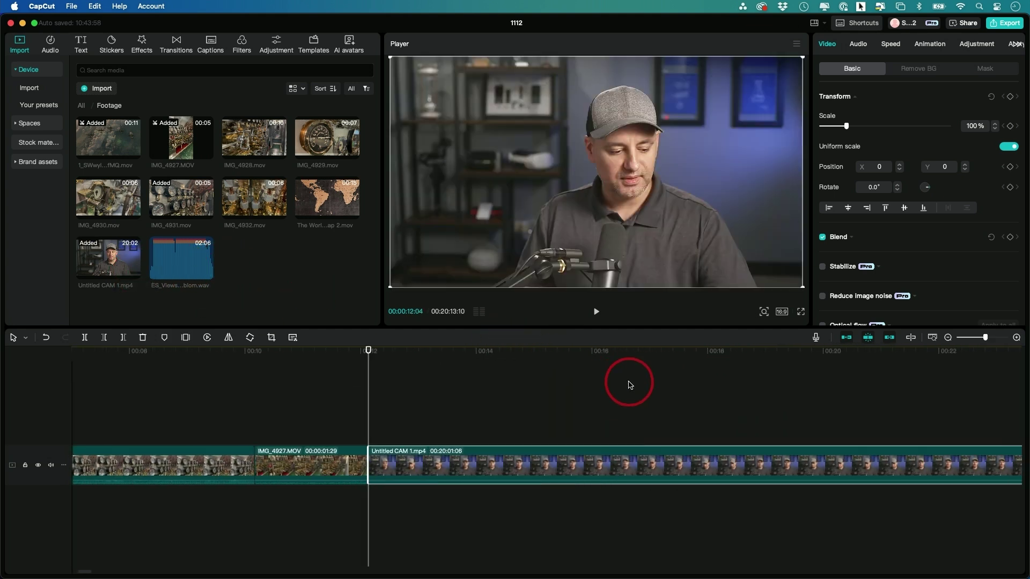
scroll(518, 370, "left", 1)
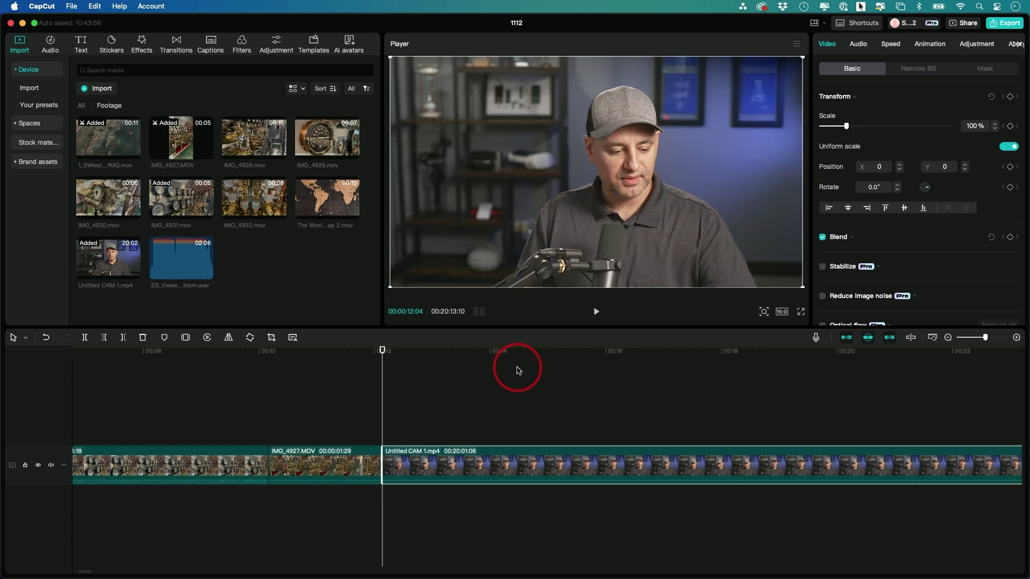
scroll(517, 370, "left", 2)
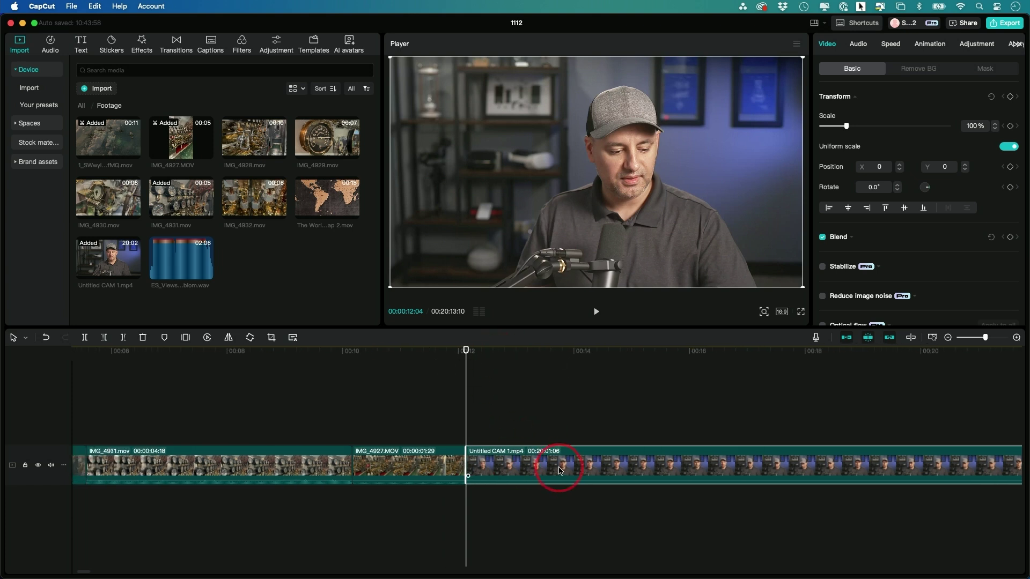
scroll(472, 396, "left", 3)
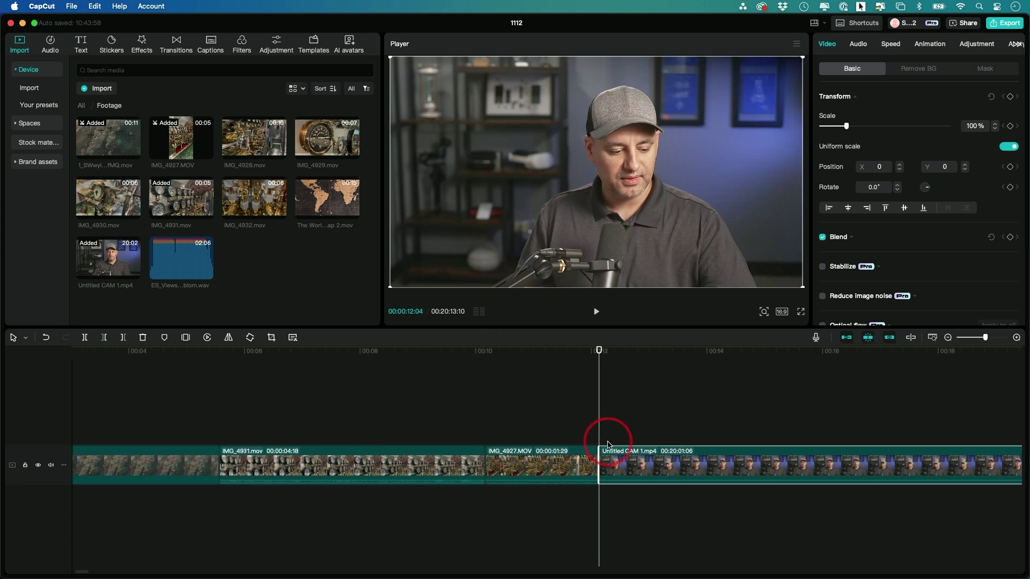
scroll(608, 444, "left", 4)
left_click(271, 356)
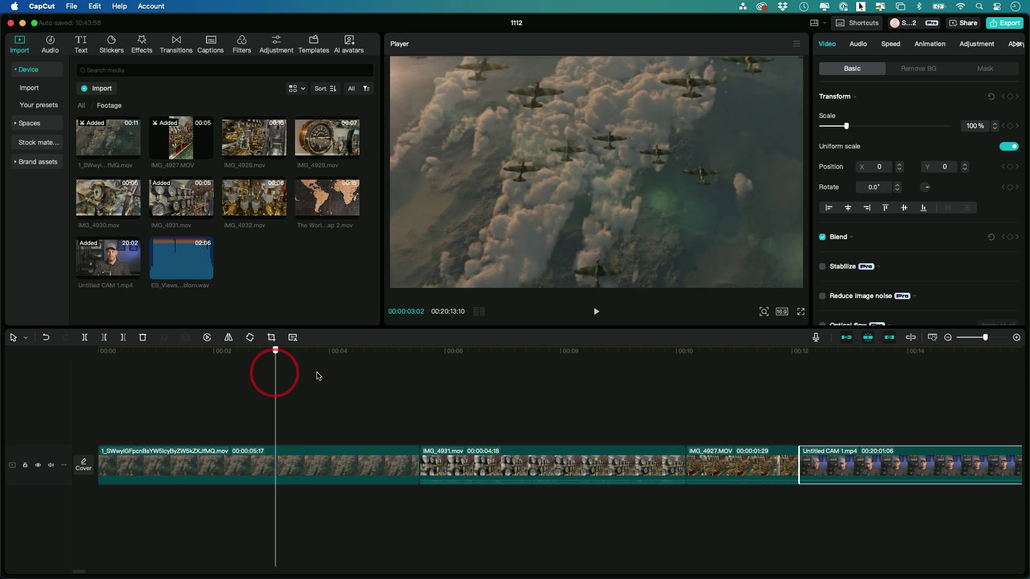
left_click(621, 375)
left_click(343, 397)
left_click(284, 397)
left_click(232, 395)
left_click(85, 492)
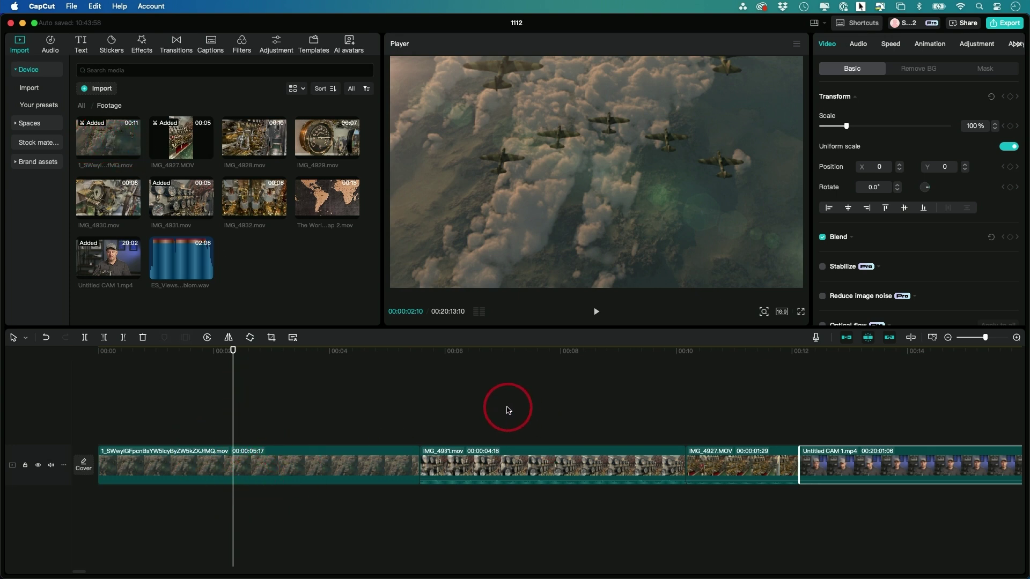
Scrub the talking-head clip to about 26 seconds and zoom the timeline out to the whole edit.
scroll(504, 407, "right", 6)
scroll(496, 406, "right", 4)
left_click(475, 358)
left_click_drag(476, 360, 729, 360)
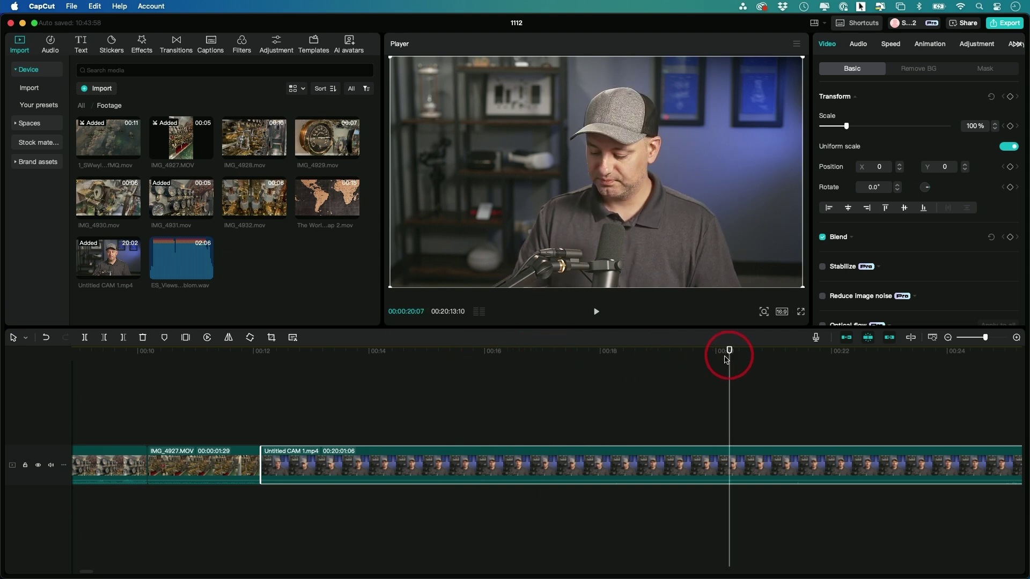
scroll(602, 391, "right", 2)
left_click_drag(565, 350, 652, 352)
left_click_drag(716, 361, 919, 363)
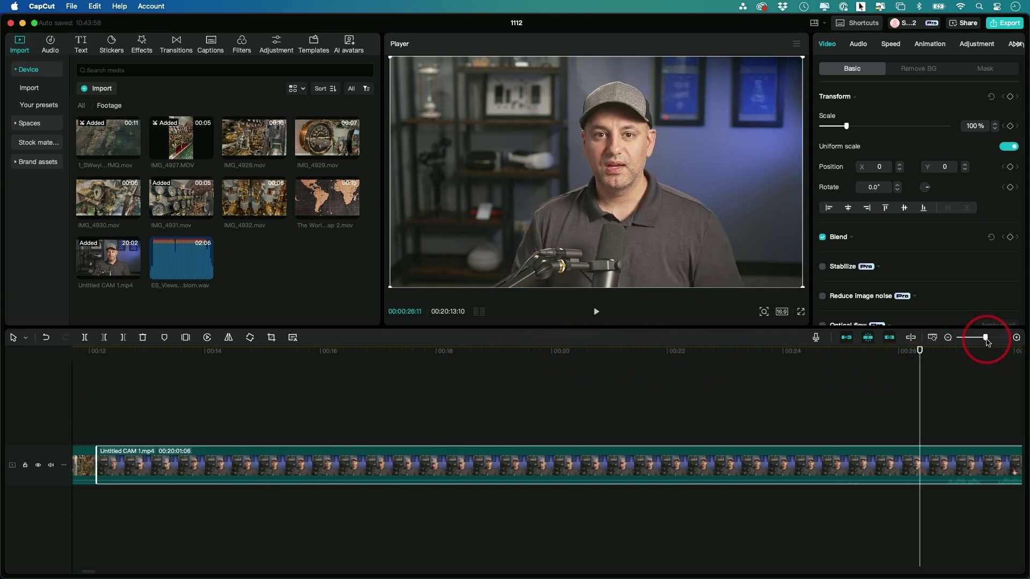
left_click_drag(986, 339, 978, 341)
Enlarge the main video track to show waveforms and set the playhead to 00:00:26:09.
left_click(424, 350)
left_click_drag(423, 351, 428, 351)
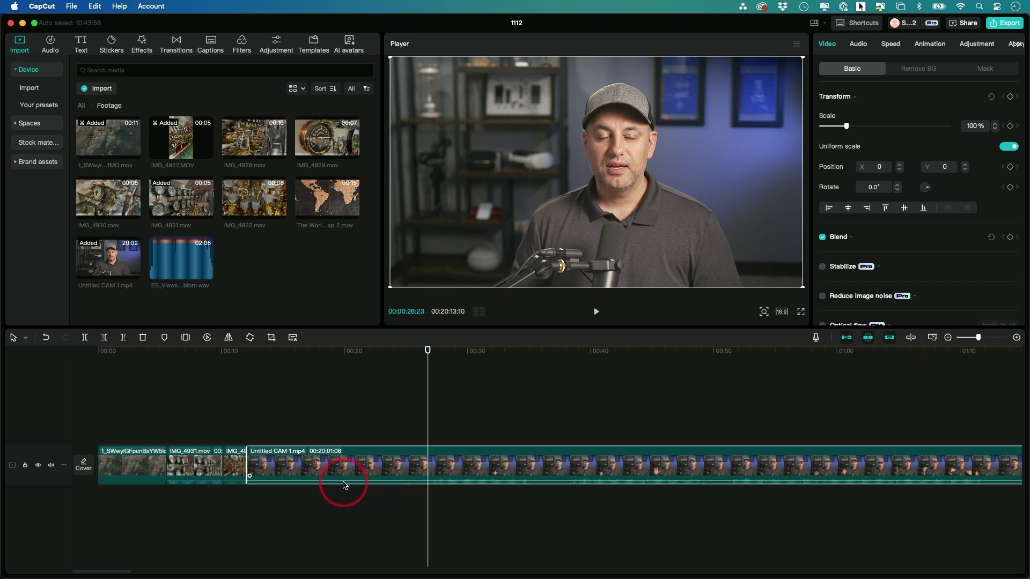
left_click_drag(48, 485, 50, 533)
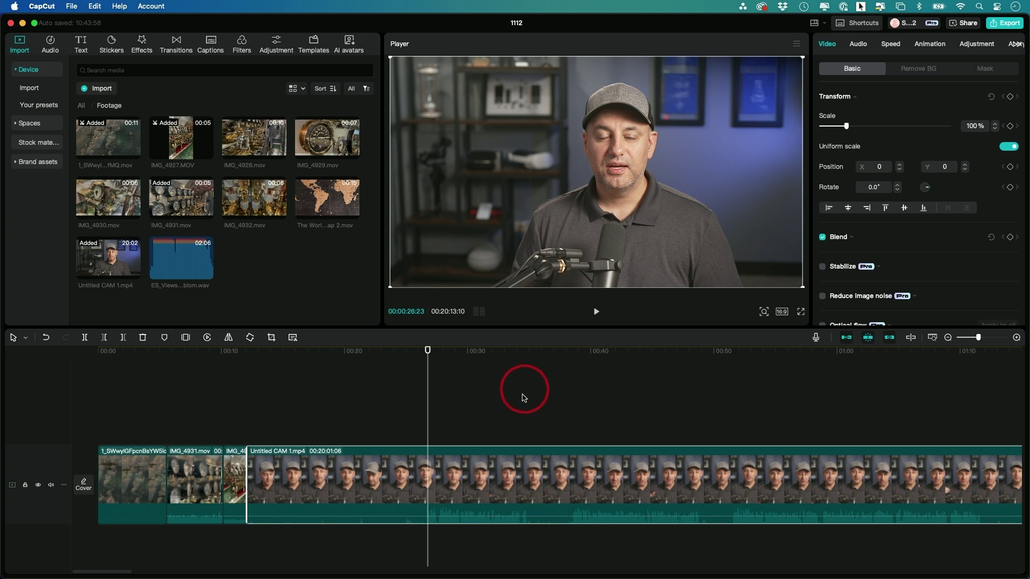
left_click(423, 351)
left_click_drag(423, 353, 422, 353)
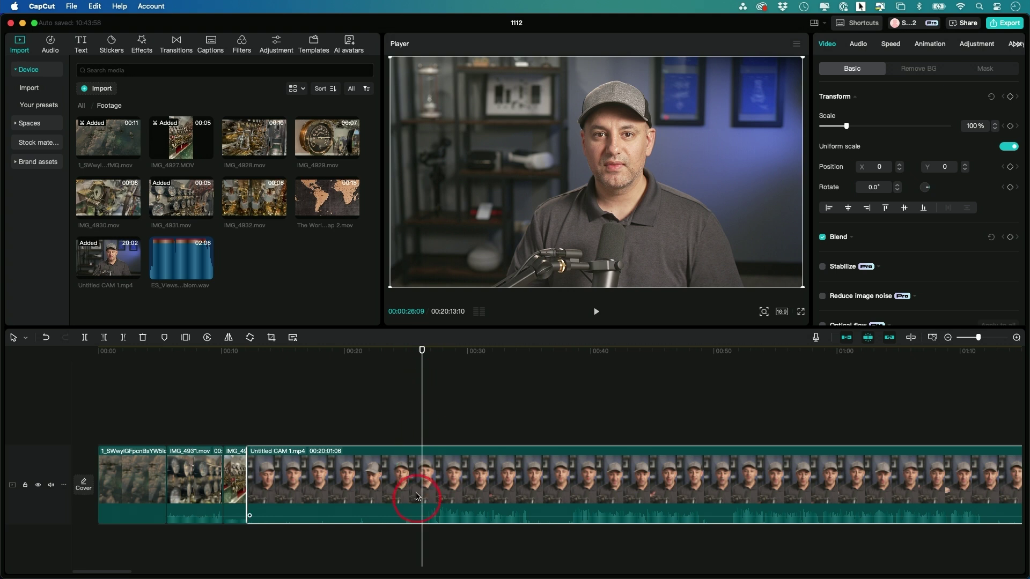
left_click(85, 338)
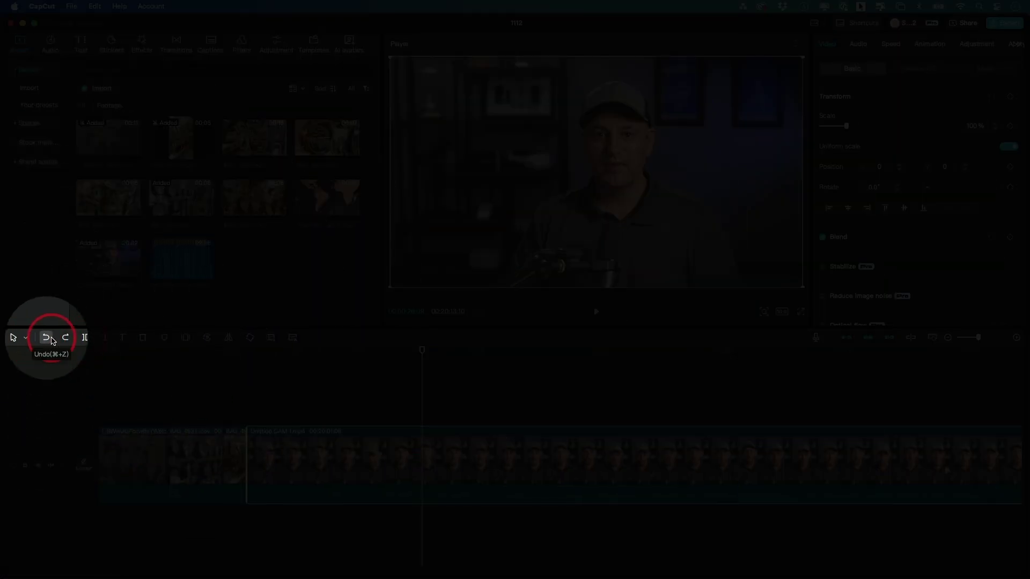
Cut away the unwanted 14-second opening of the talking-head clip and nudge the remaining clip's start slightly earlier.
left_click(85, 338)
left_click(362, 448)
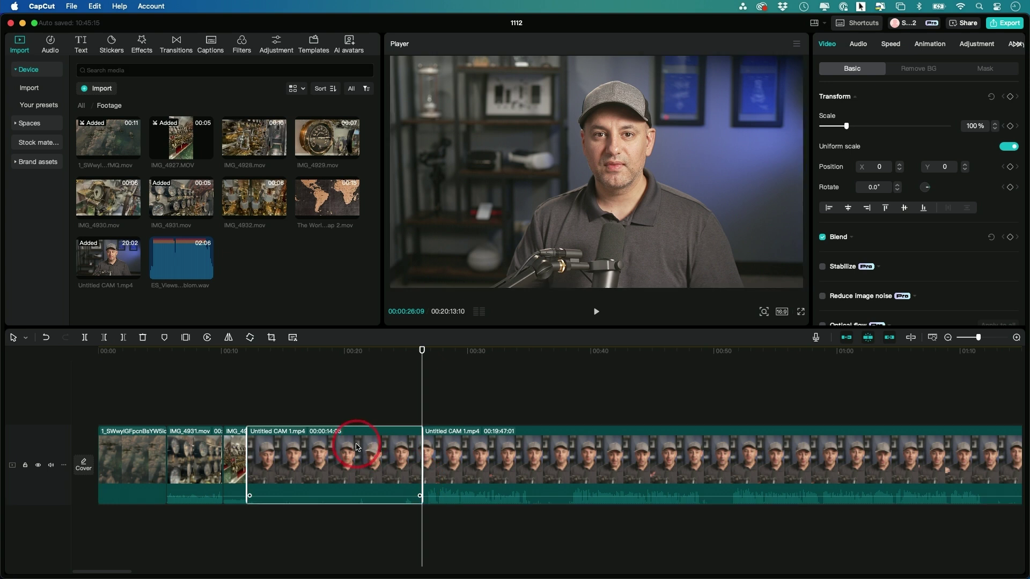
key("Delete")
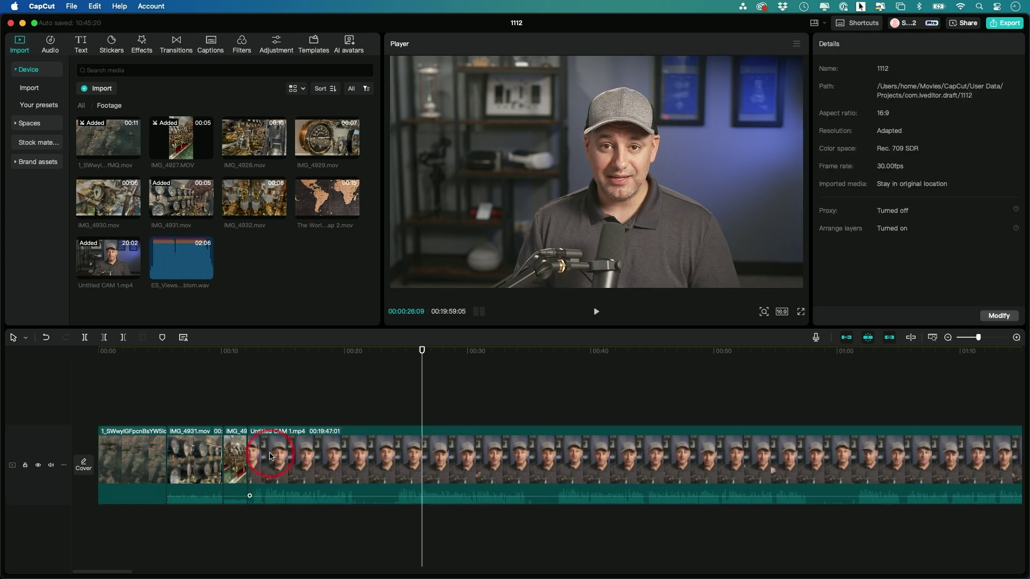
left_click(322, 452)
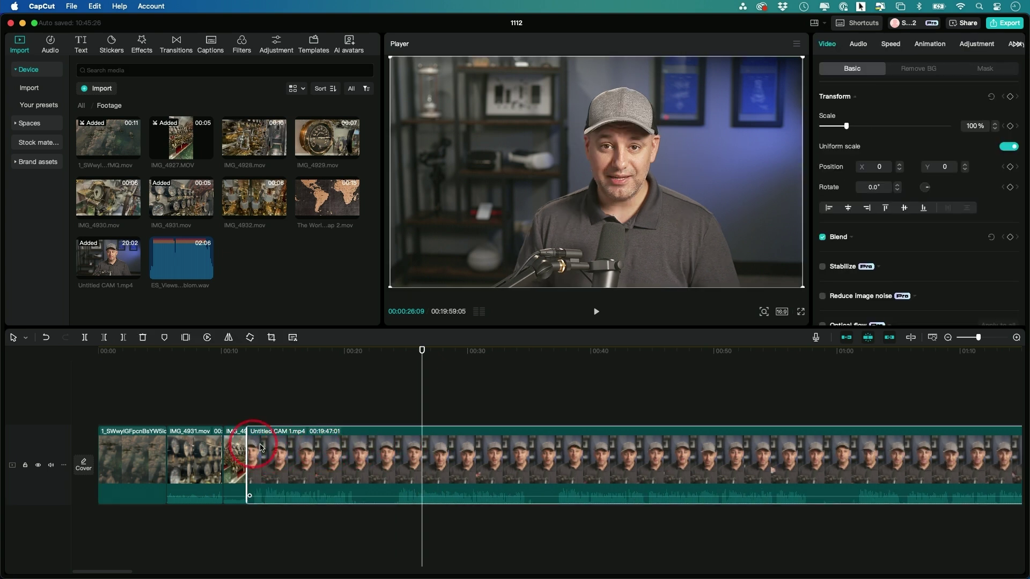
mouse_move(247, 446)
left_mouse_down()
mouse_move(130, 445)
mouse_move(252, 448)
left_mouse_up()
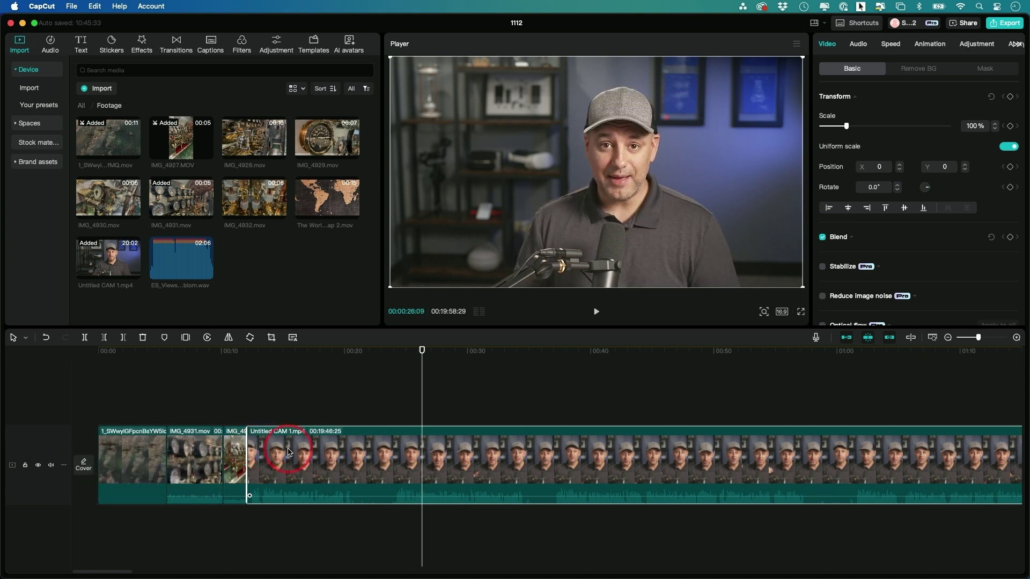
Split the talking-head clip at 00:21 and 00:24:04, then delete the piece between and close the gap.
left_click_drag(421, 350, 353, 361)
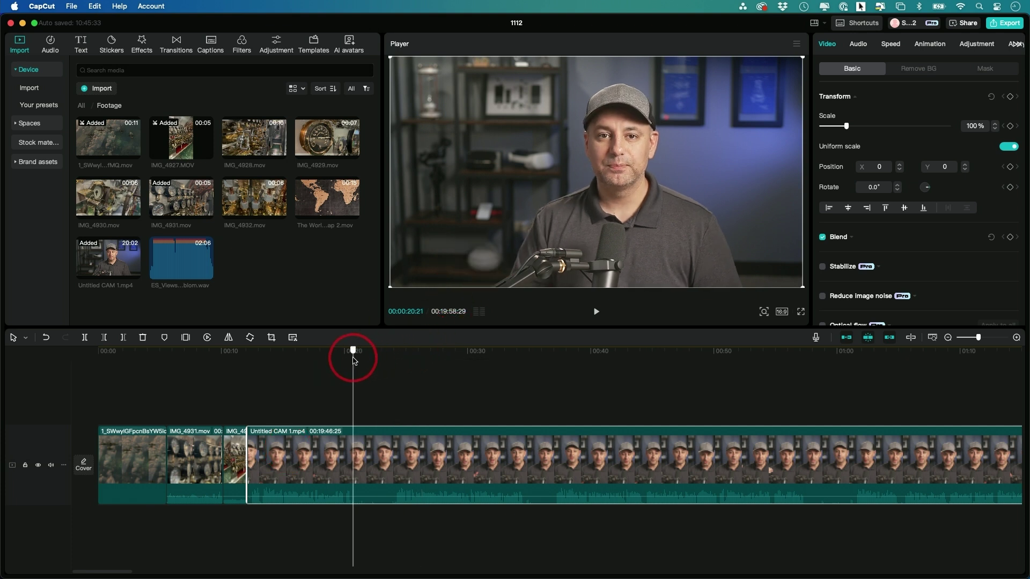
left_click(85, 337)
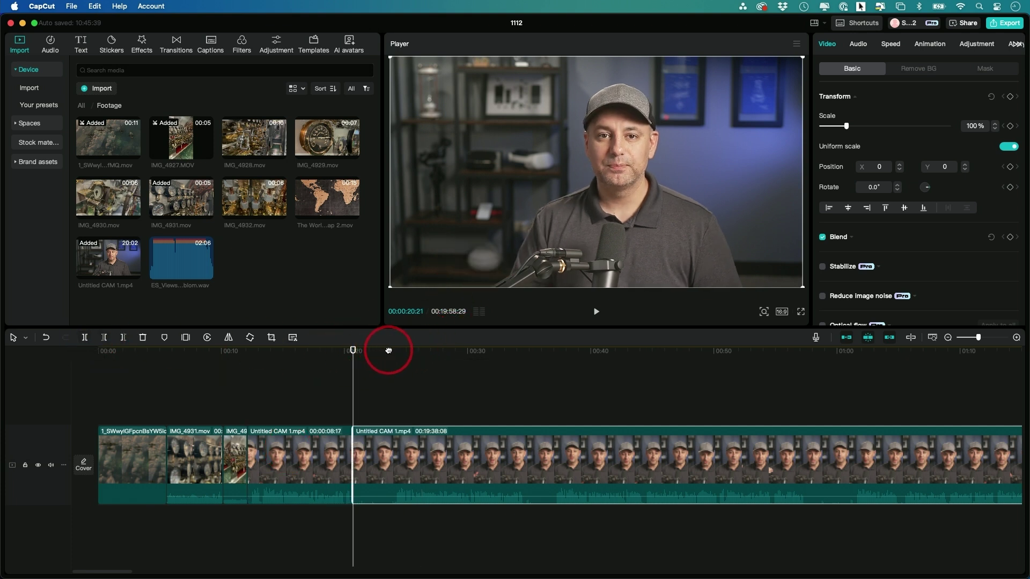
left_click_drag(354, 352, 395, 350)
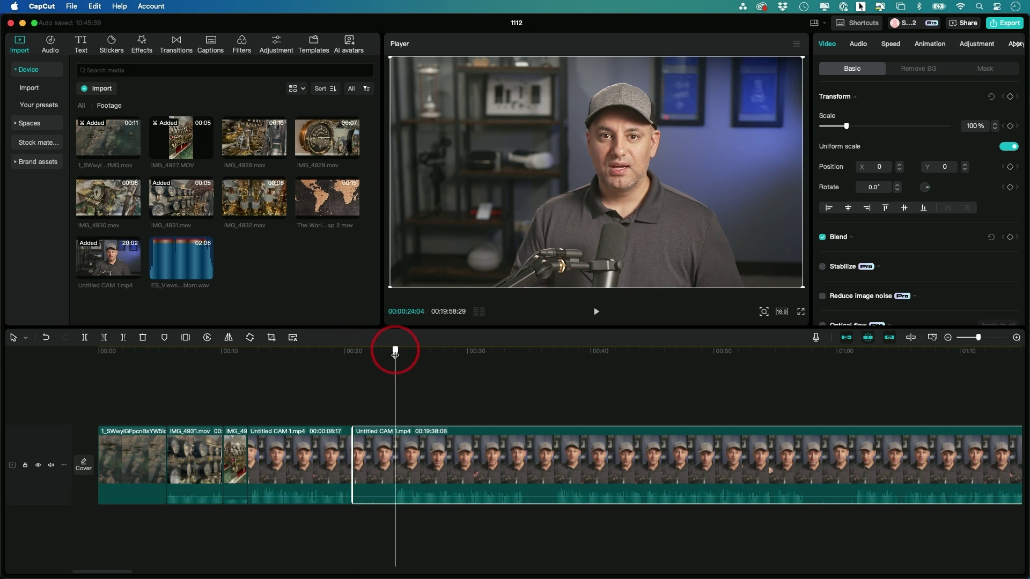
left_click(85, 337)
left_click(370, 471)
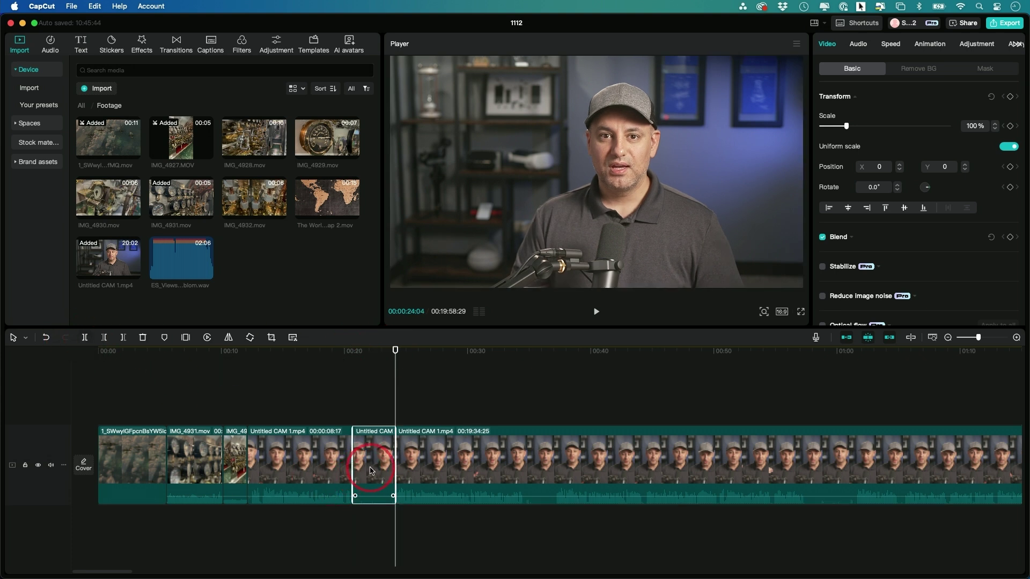
key("Delete")
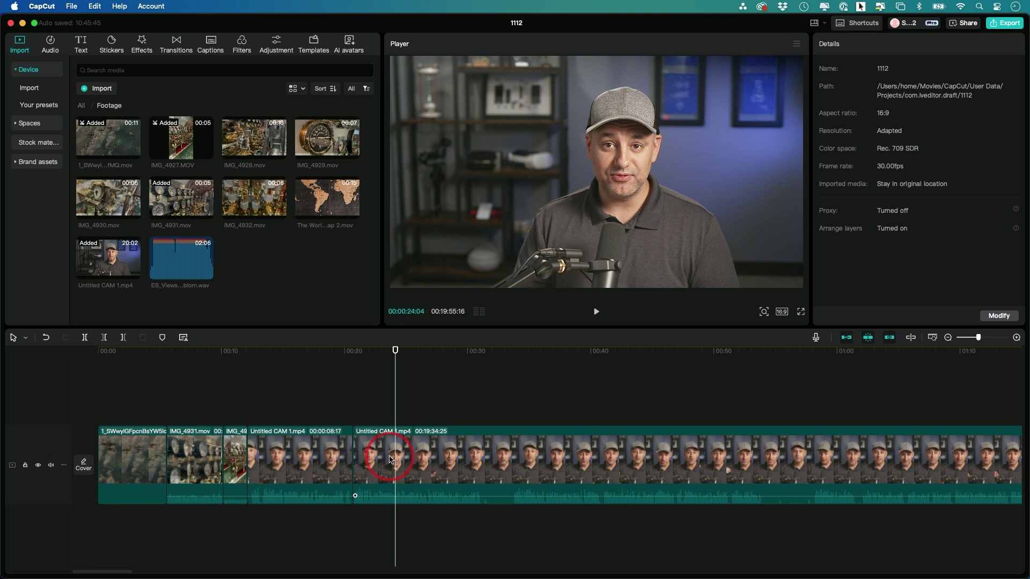
Split the talking-head clip at 00:31 and 00:33:18 and delete the middle piece.
left_click_drag(458, 360, 484, 362)
left_click(85, 338)
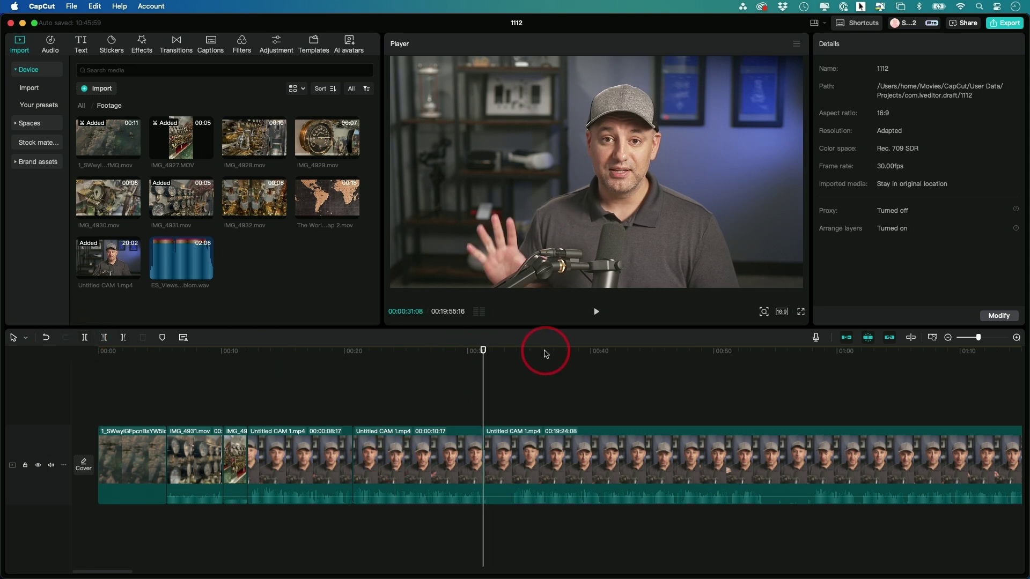
left_click(512, 351)
left_click(83, 337)
left_click(450, 446)
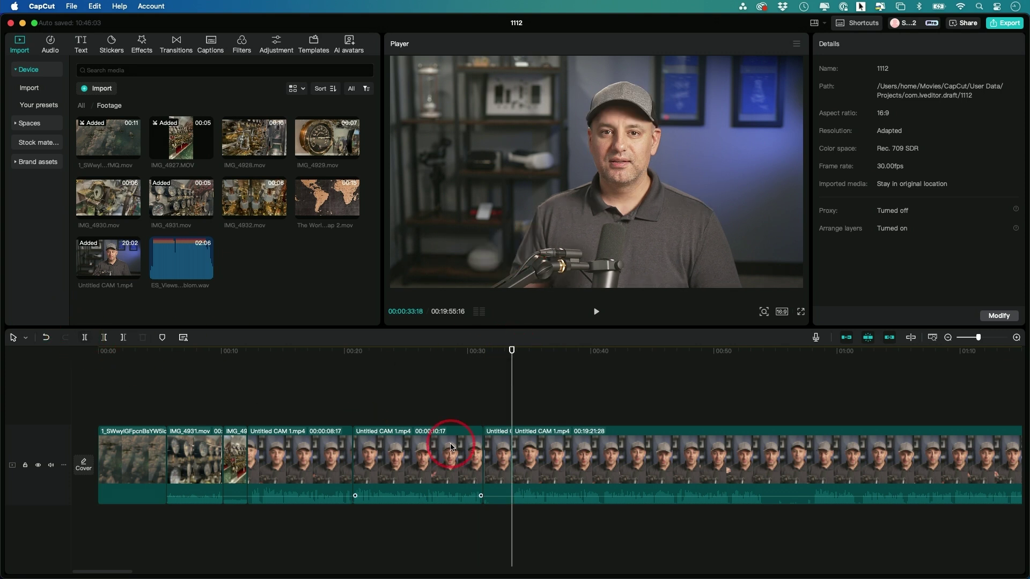
left_click(497, 449)
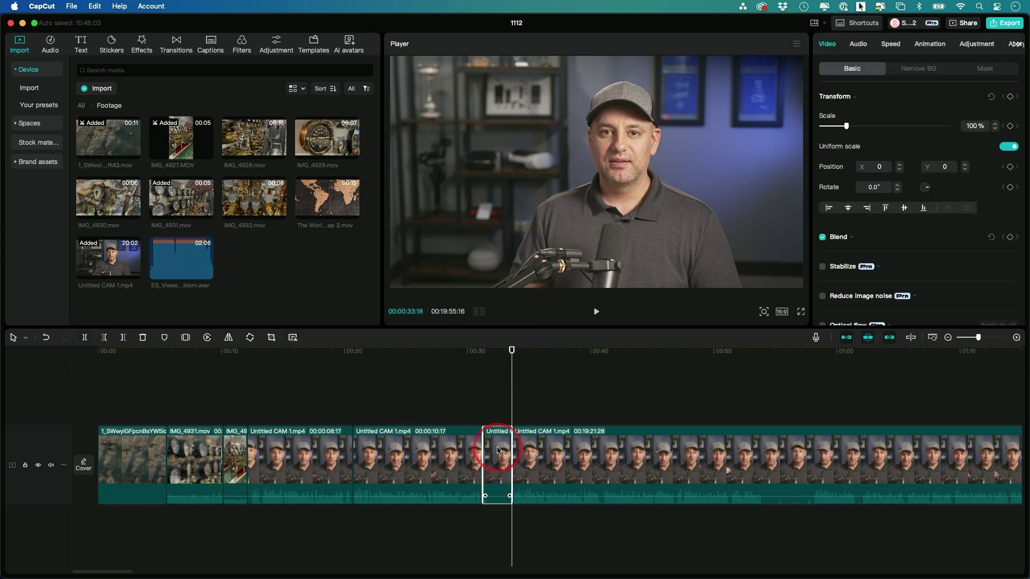
key("Delete")
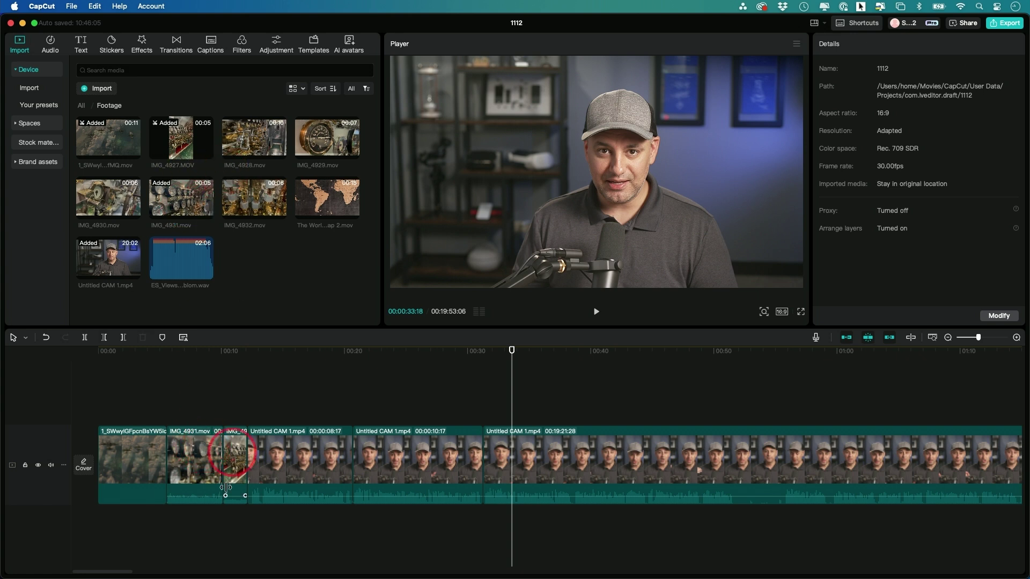
Drag IMG_4931.mov between the later talking-head pieces and scrub to confirm it plays around 00:29.
left_click_drag(189, 438, 461, 447)
left_click_drag(502, 349, 511, 370)
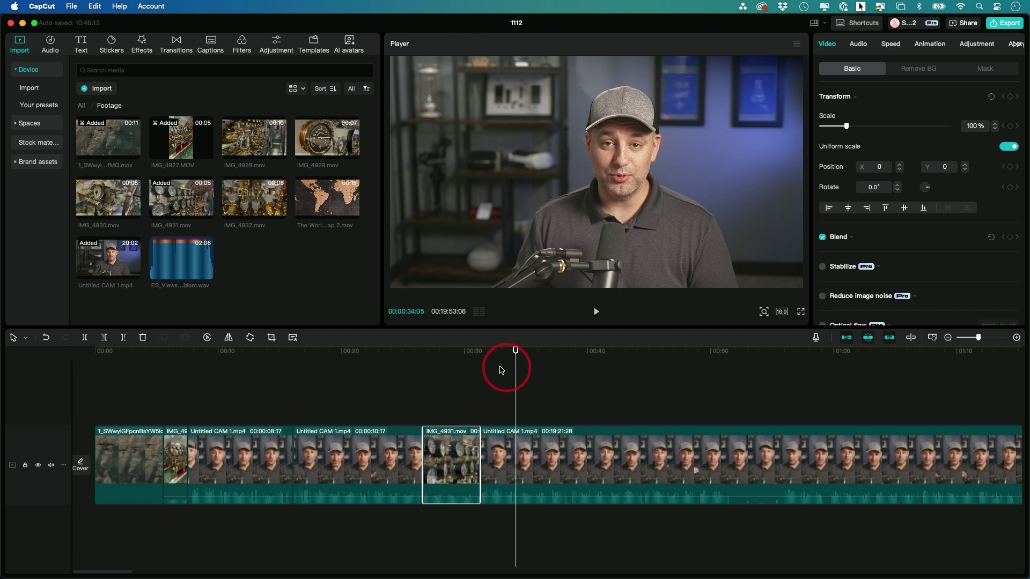
left_click_drag(511, 353, 454, 369)
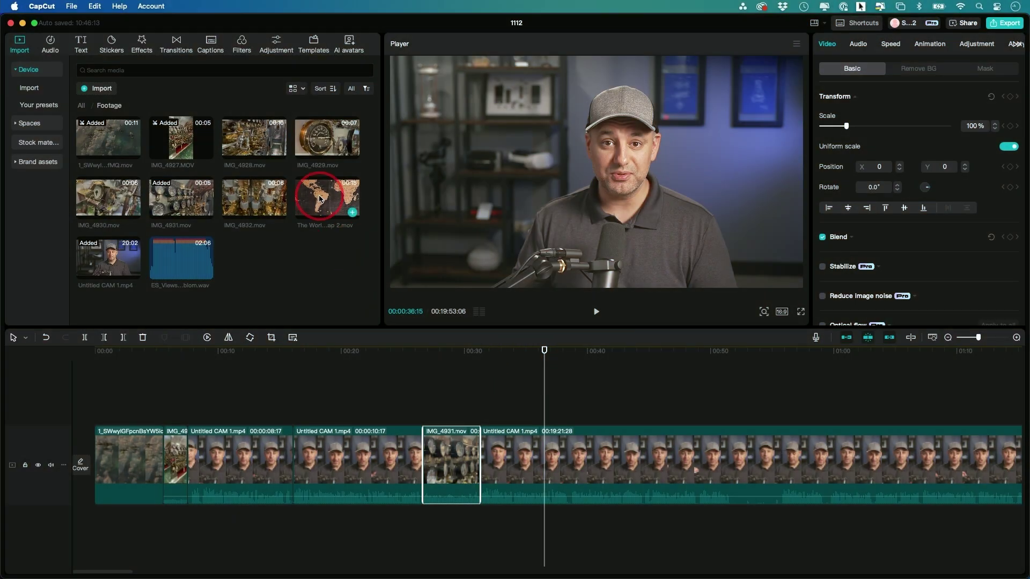
Preview The World Map 2.mov and undo inserting it into the main footage.
left_click(319, 199)
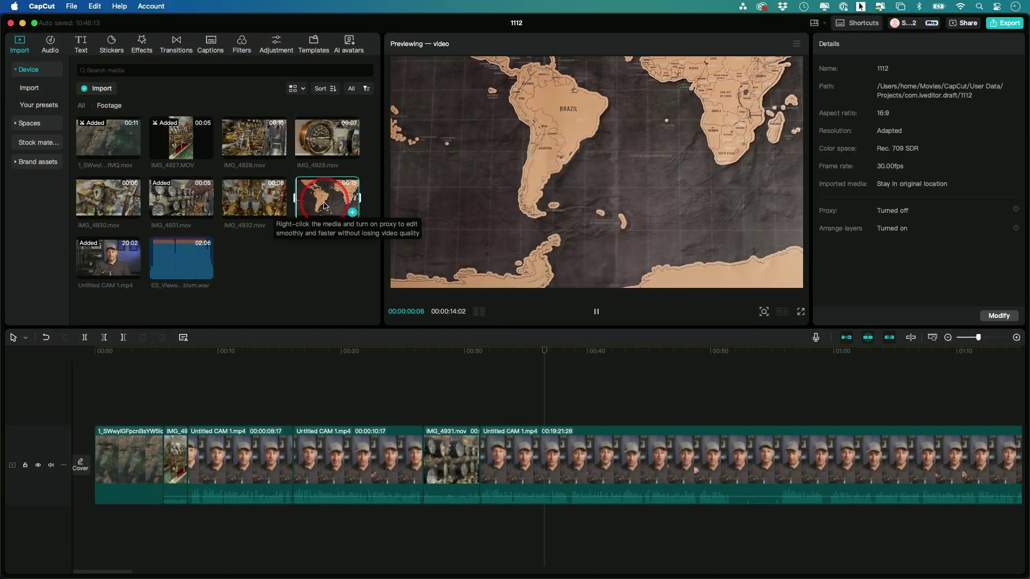
left_click(352, 213)
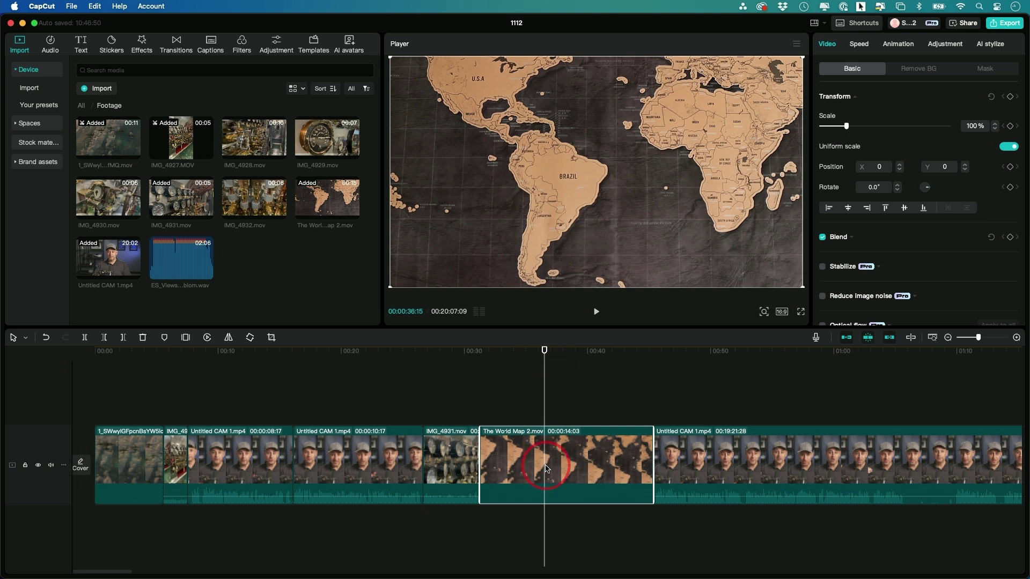
left_click(45, 337)
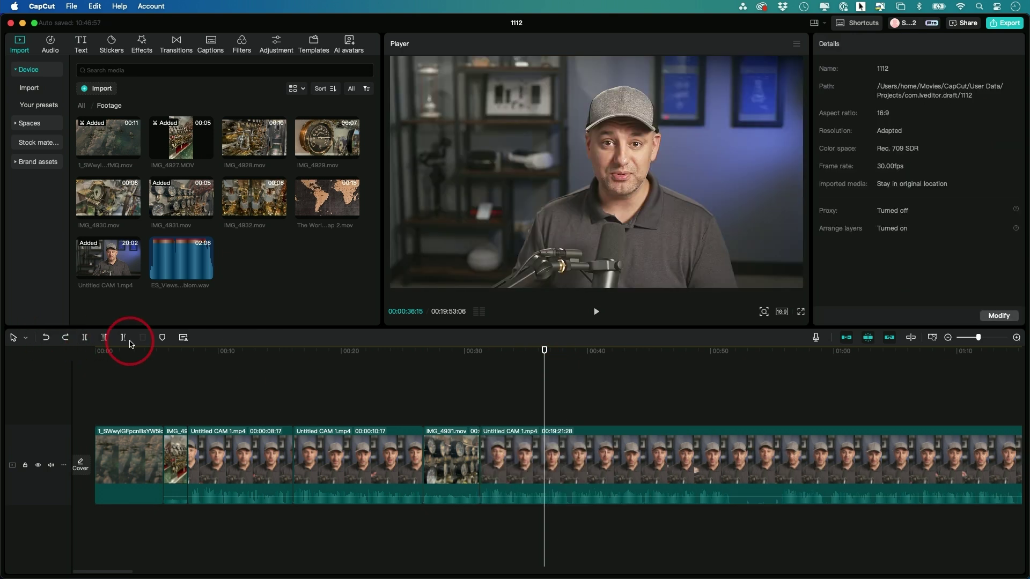
Place The World Map 2.mov on a track above the talking head, starting near 00:38, and preview it.
left_click_drag(311, 210, 485, 405)
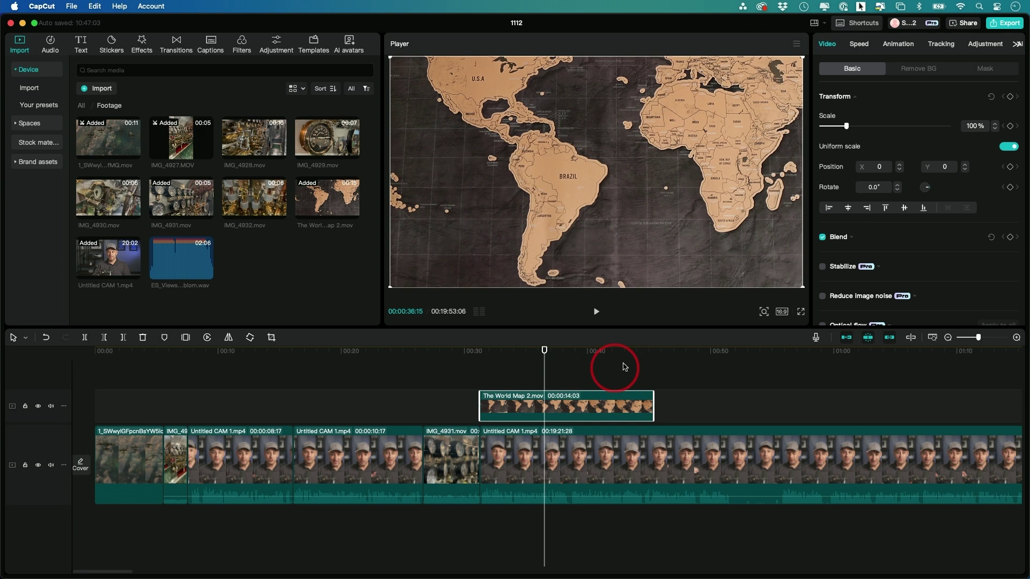
left_click_drag(530, 409, 575, 403)
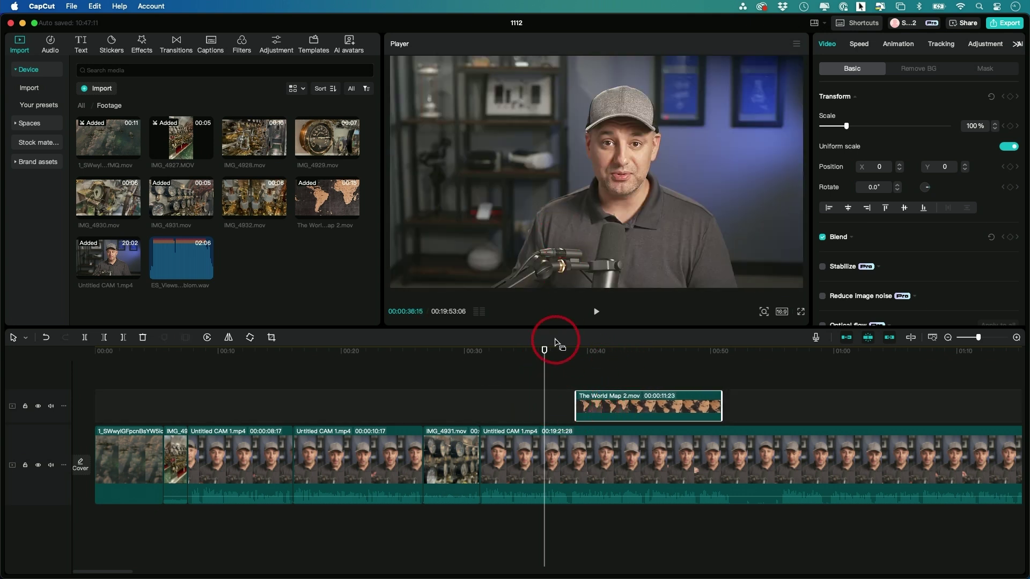
left_click_drag(544, 350, 645, 354)
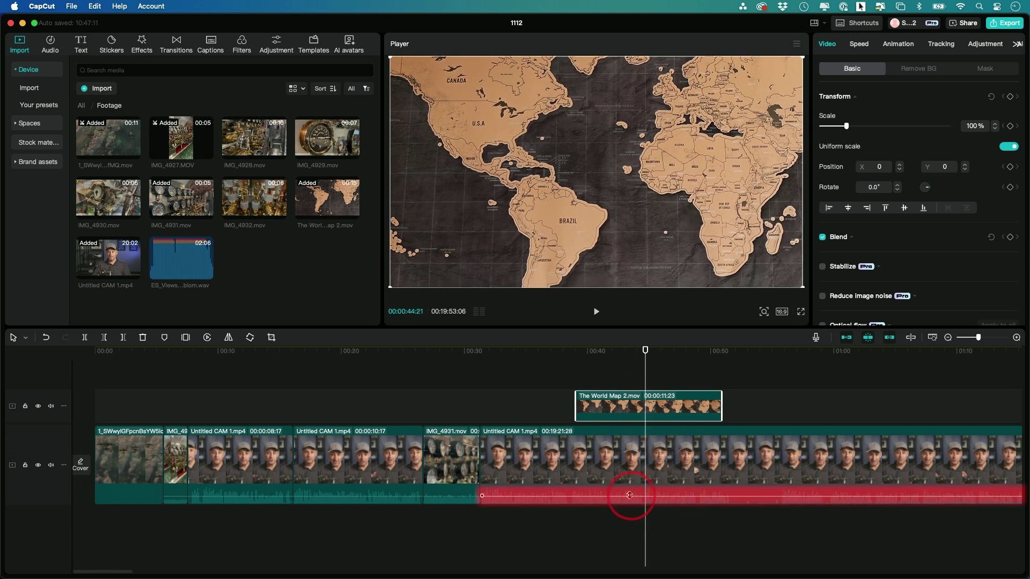
left_click_drag(644, 357, 596, 356)
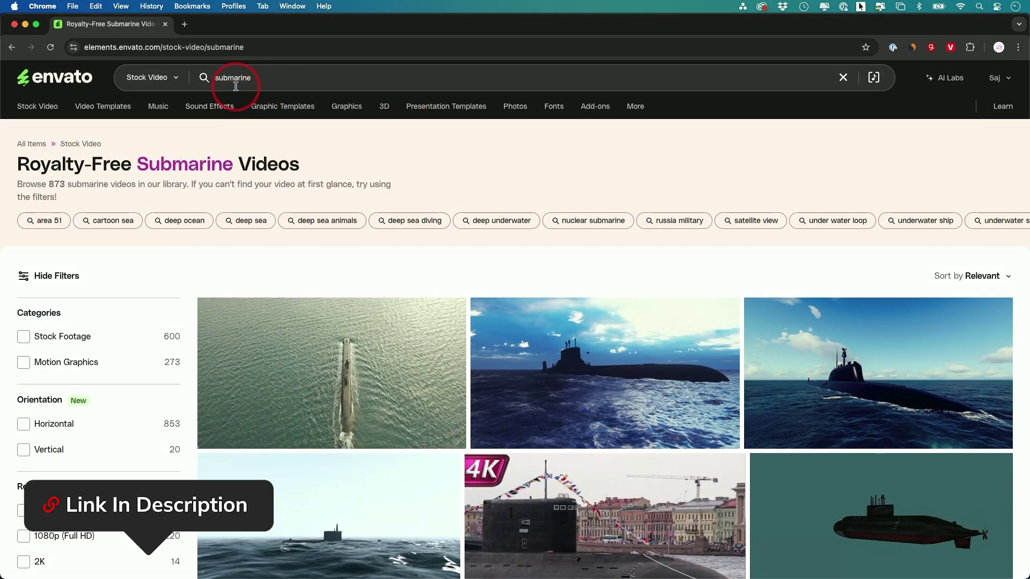
Return to the submarine stock video search results and browse them.
left_click(224, 81)
scroll(536, 166, "down", 6)
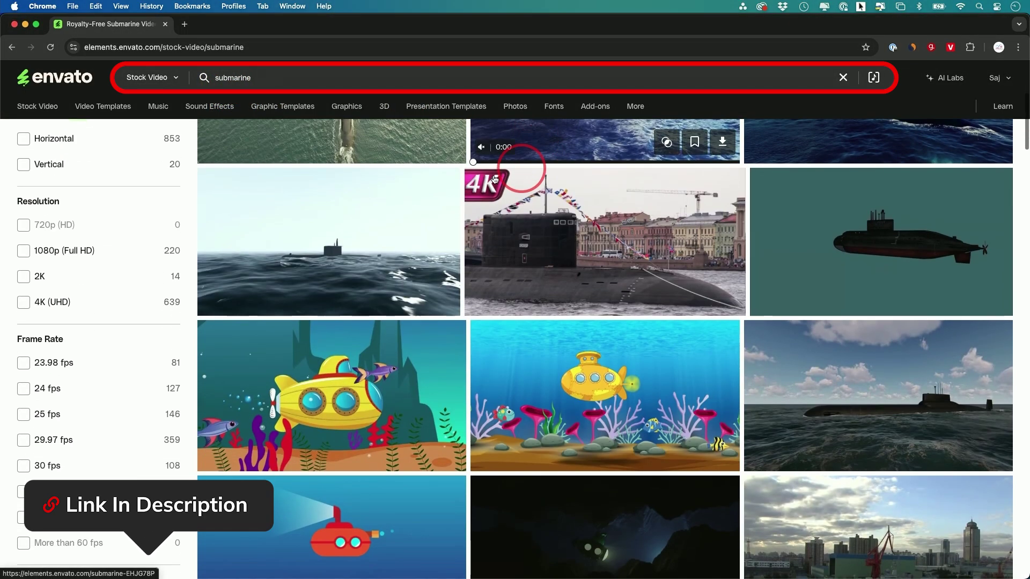
scroll(546, 216, "up", 5)
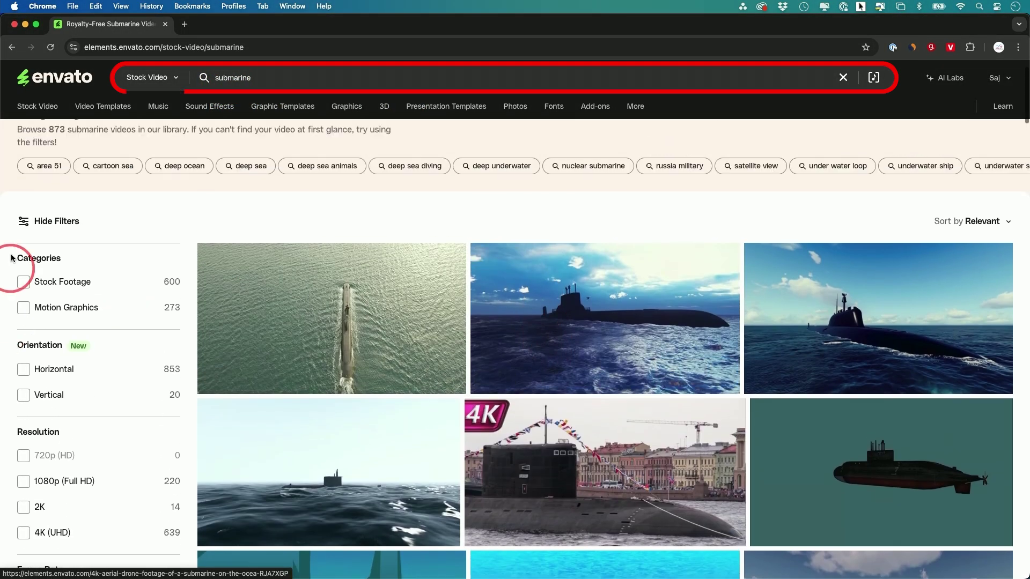
scroll(24, 419, "up", 1)
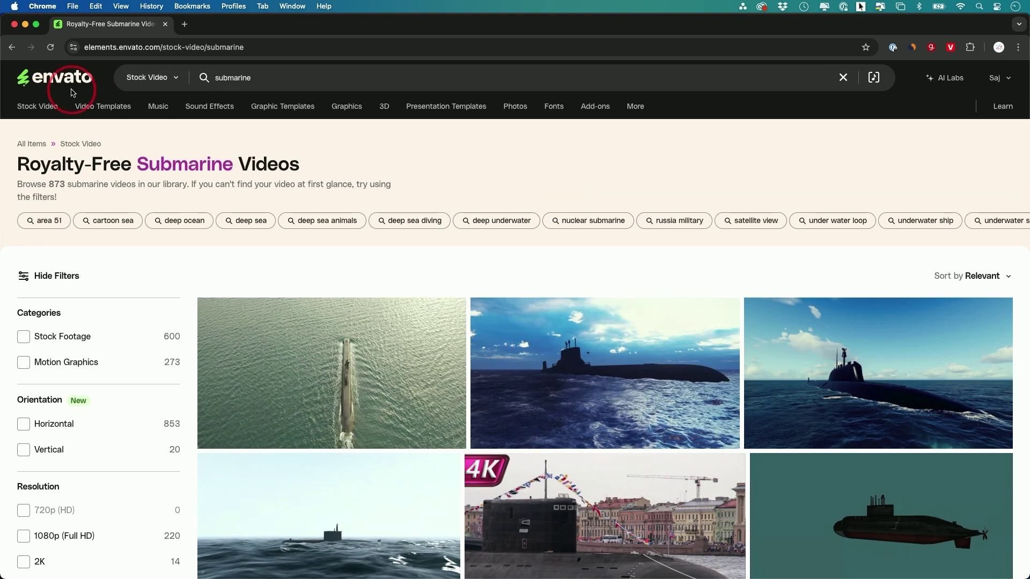
Open the Music section, dismiss the Sounds Like popup and scroll to the trending tracks.
mouse_move(333, 123)
mouse_move(159, 110)
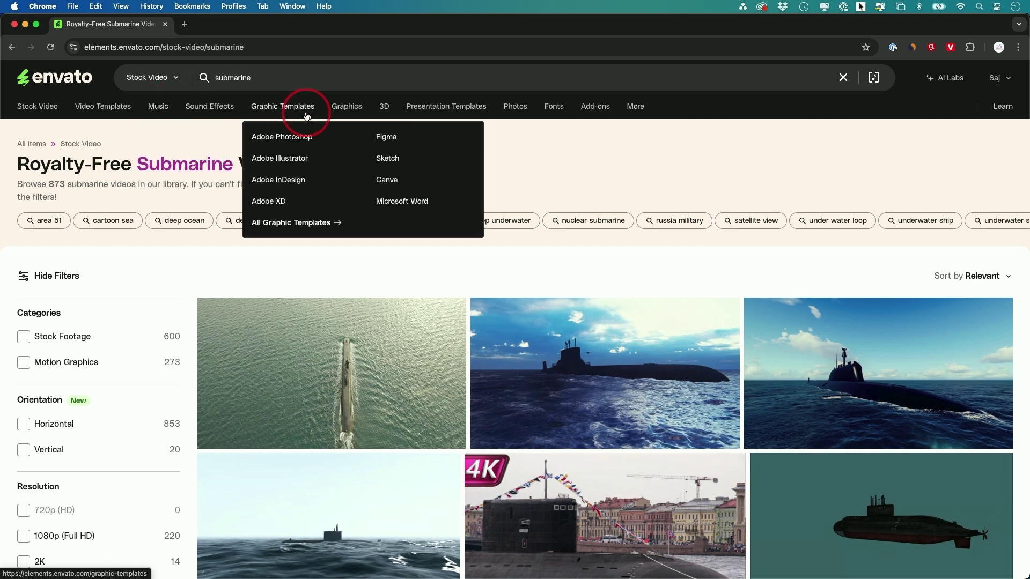
left_click(158, 108)
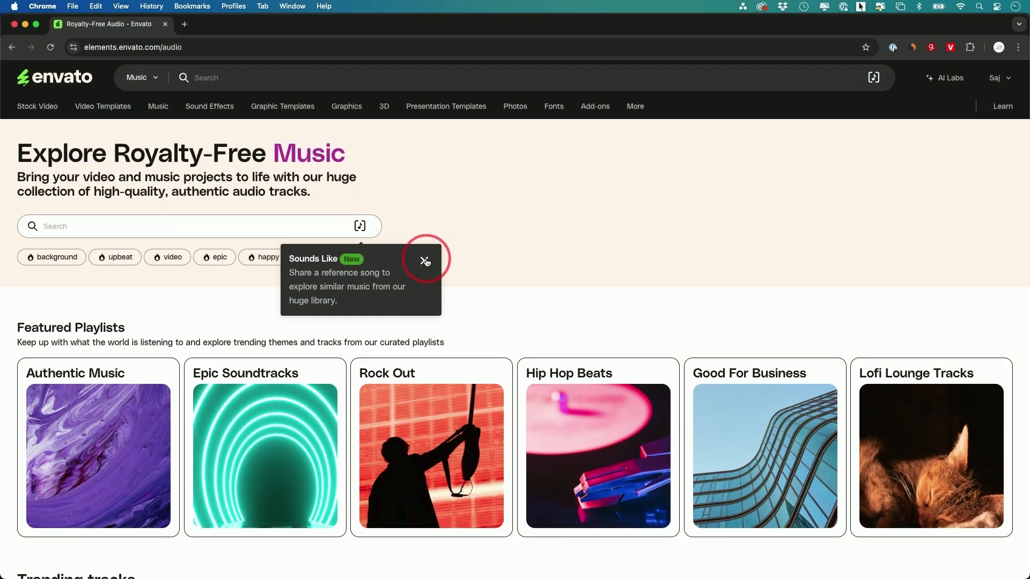
left_click(425, 261)
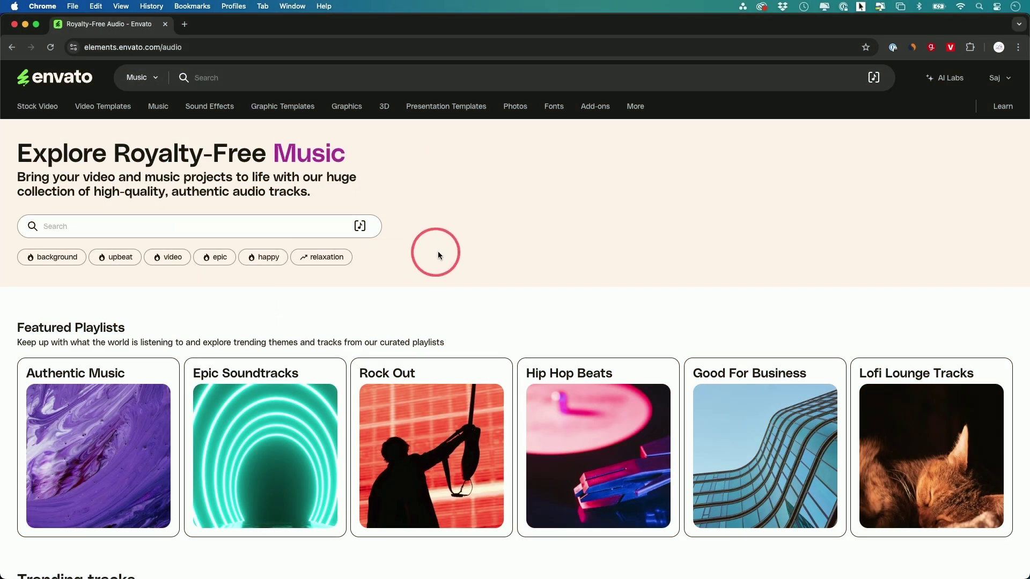
scroll(455, 252, "down", 1)
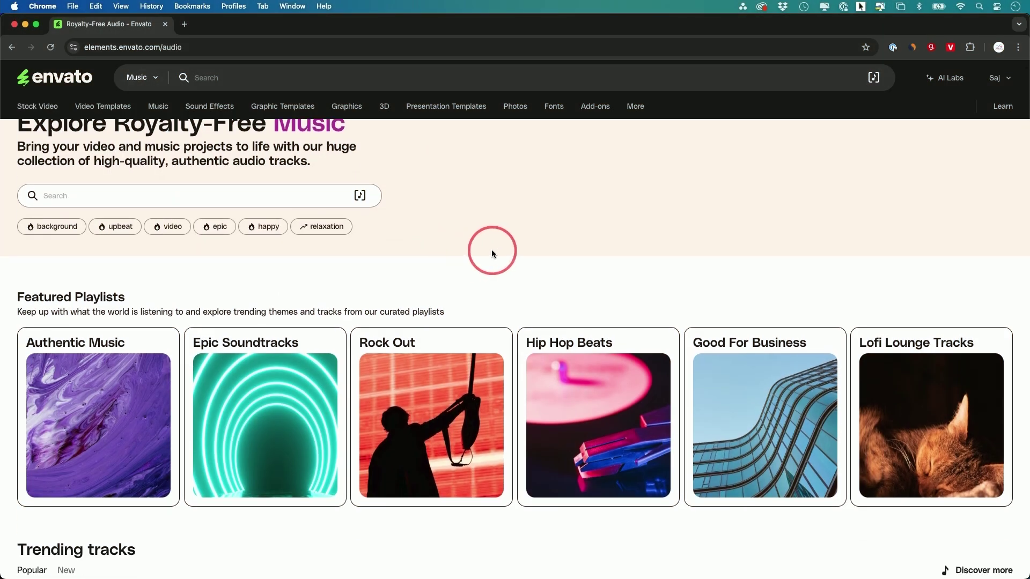
scroll(491, 250, "up", 1)
scroll(491, 250, "down", 6)
scroll(492, 251, "down", 3)
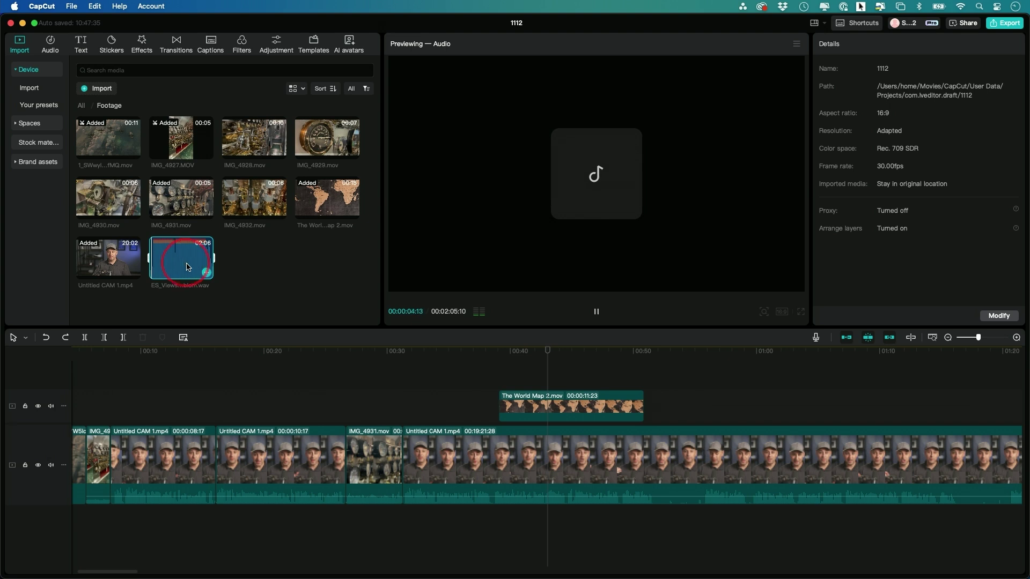
left_click(186, 265)
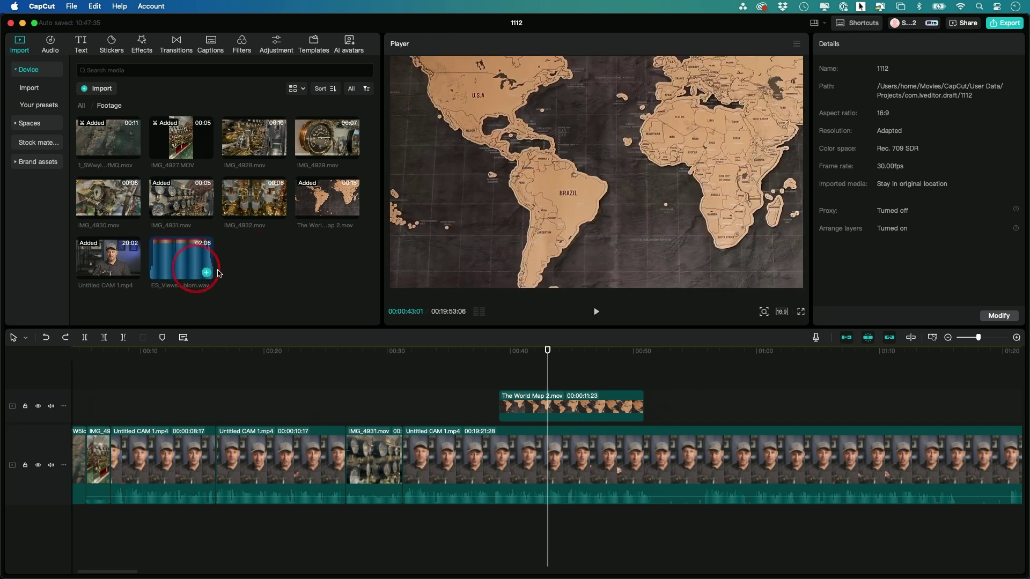
left_click(98, 92)
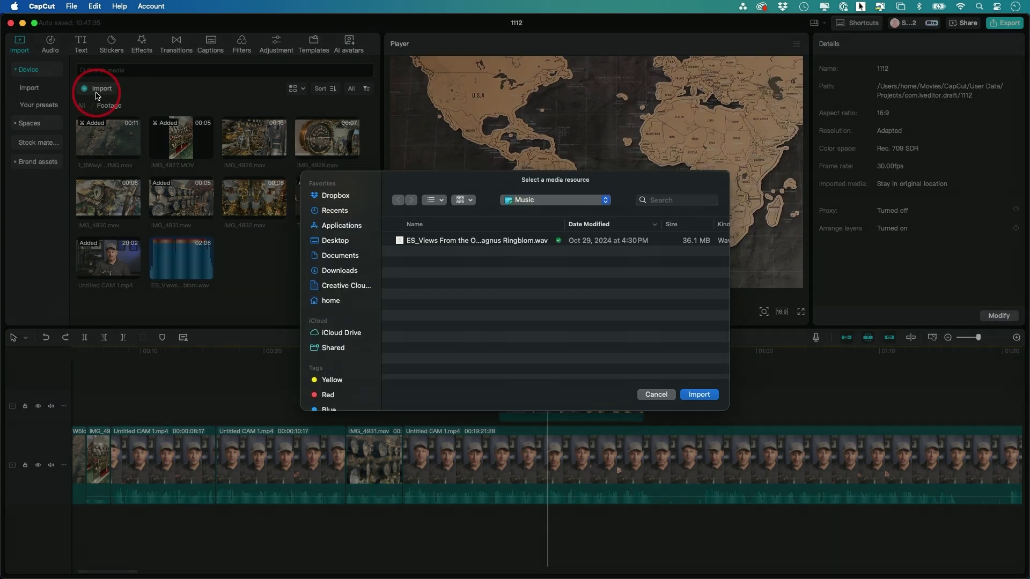
left_click(445, 252)
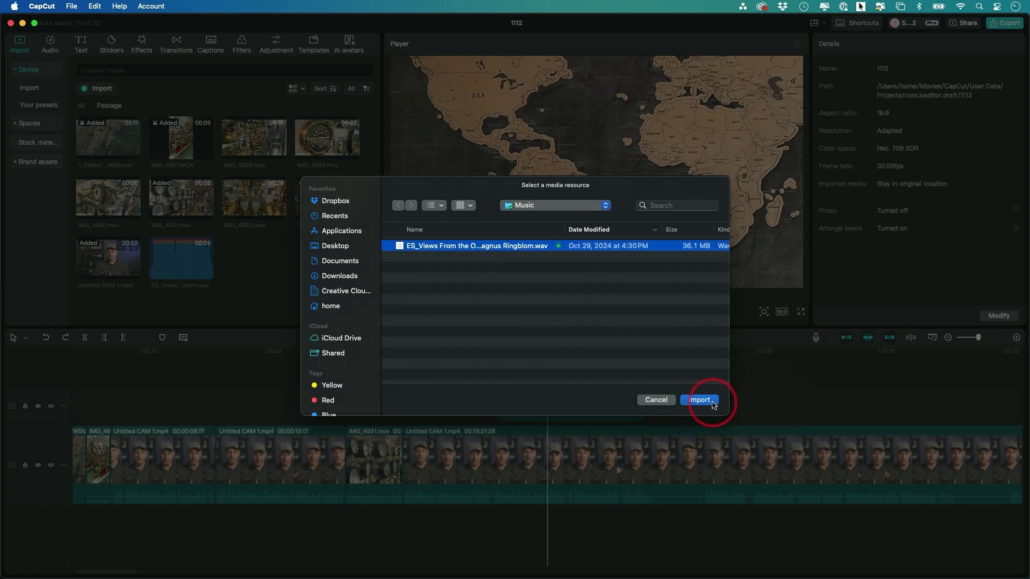
left_click(655, 400)
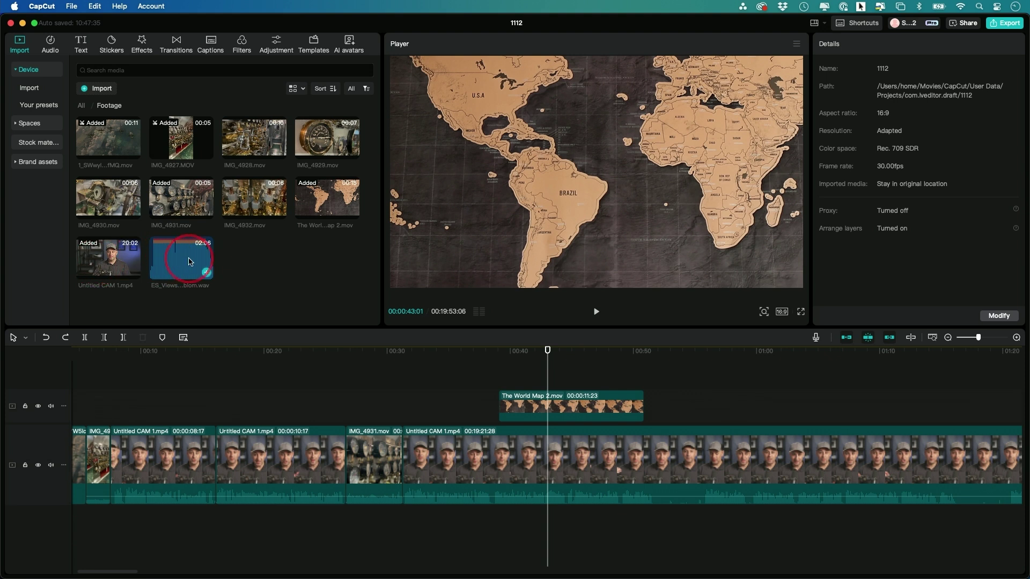
left_click(316, 382)
left_click_drag(318, 354, 2, 382)
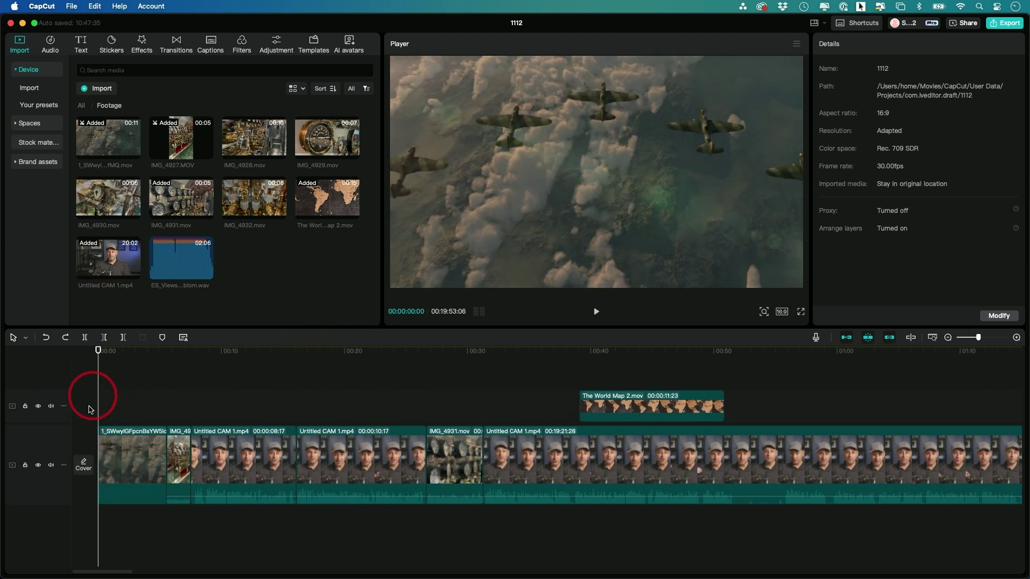
Add the ES_Views…blom.wav music as an audio track and place the playhead at 01:54:03.
left_click(206, 273)
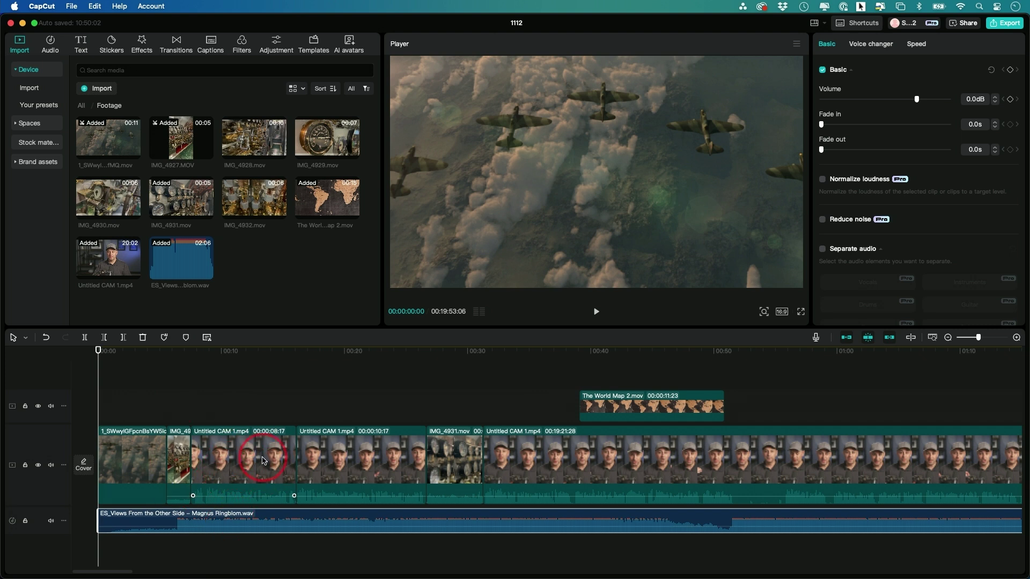
left_click(621, 402)
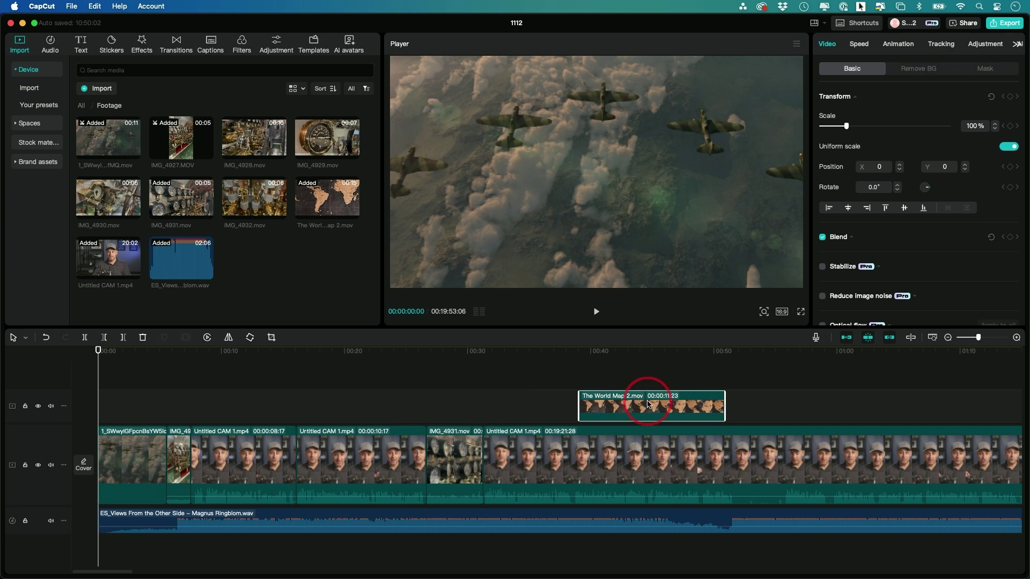
left_click(117, 351)
left_click(262, 367)
left_click(882, 405)
scroll(847, 407, "right", 10)
scroll(847, 409, "right", 3)
left_click(503, 361)
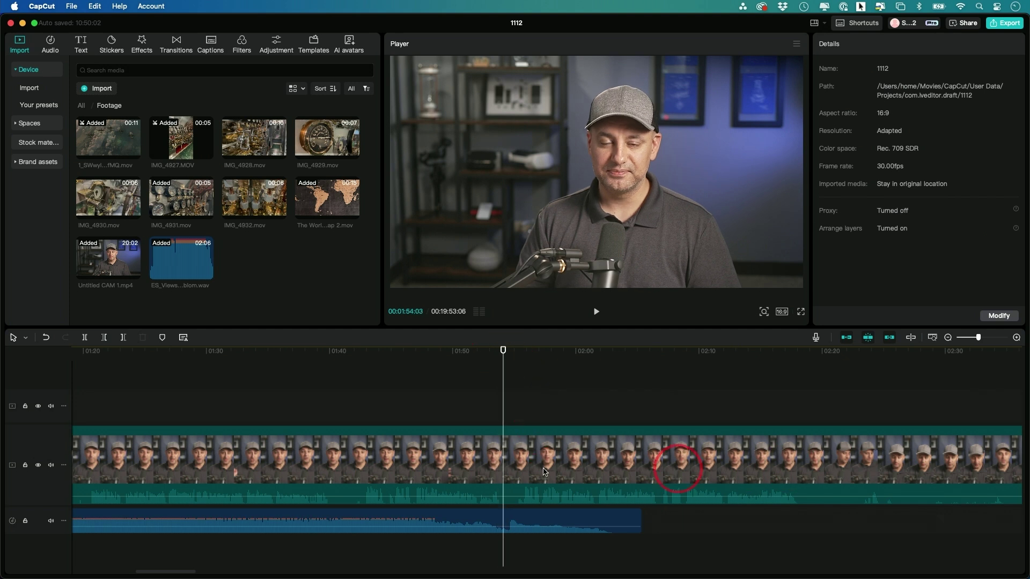
Delete the footage after 01:54:03 and trim the music to end at the playhead.
left_click(84, 337)
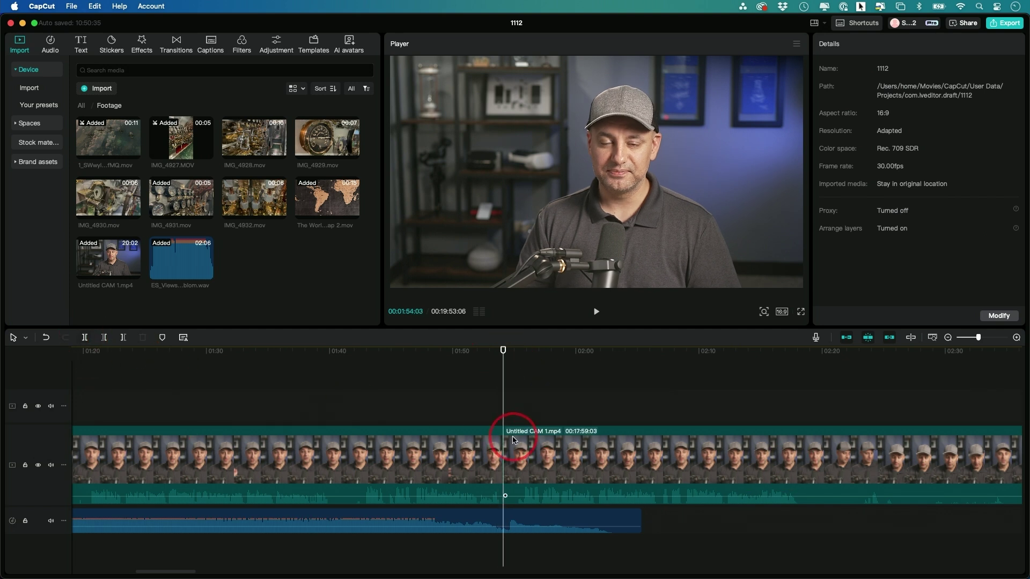
left_click(542, 451)
key("Delete")
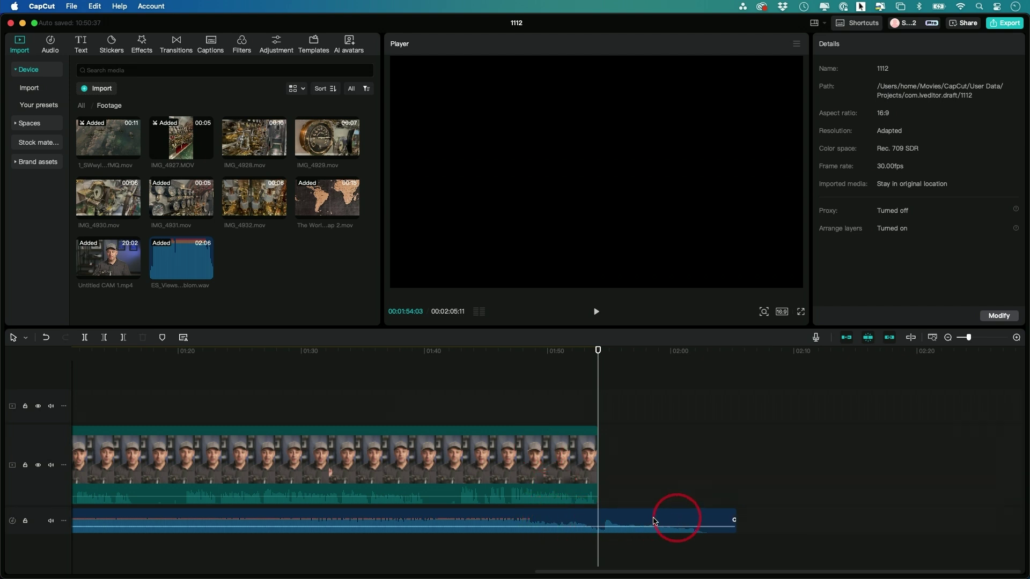
left_click_drag(735, 515, 598, 517)
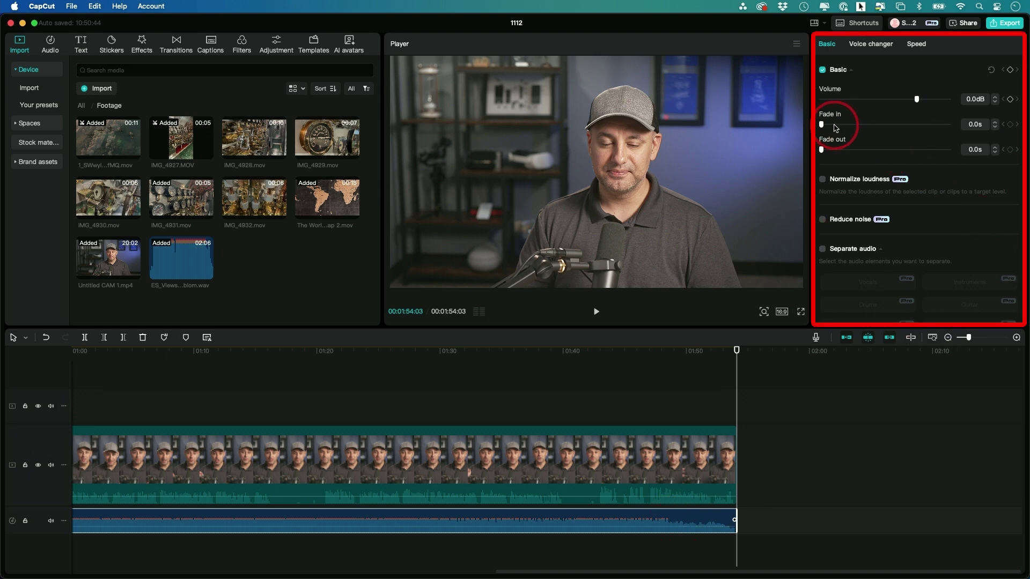
Give the music a 3.0s fade-out and preview the ending.
left_click_drag(836, 149, 835, 149)
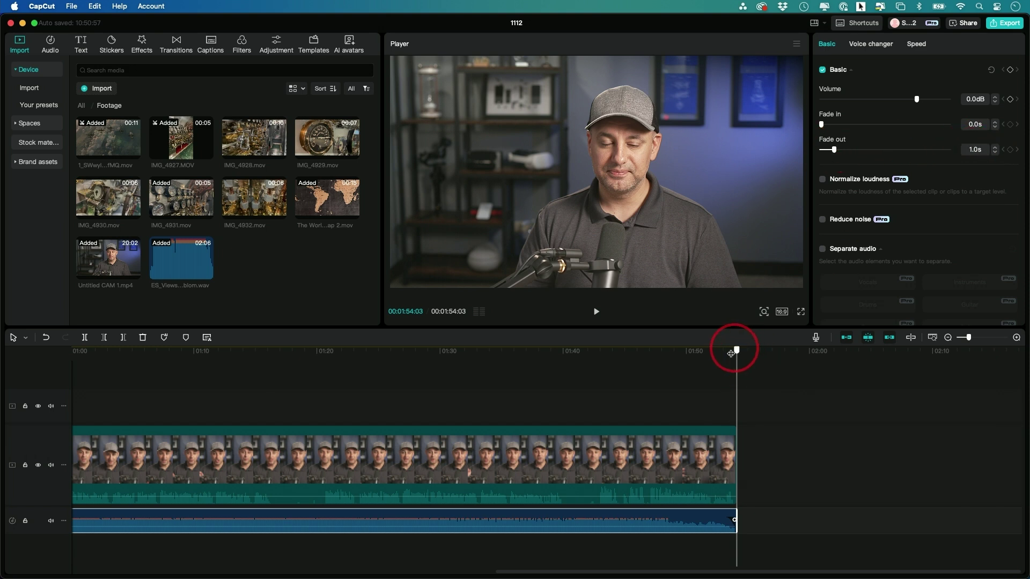
left_click_drag(736, 350, 713, 349)
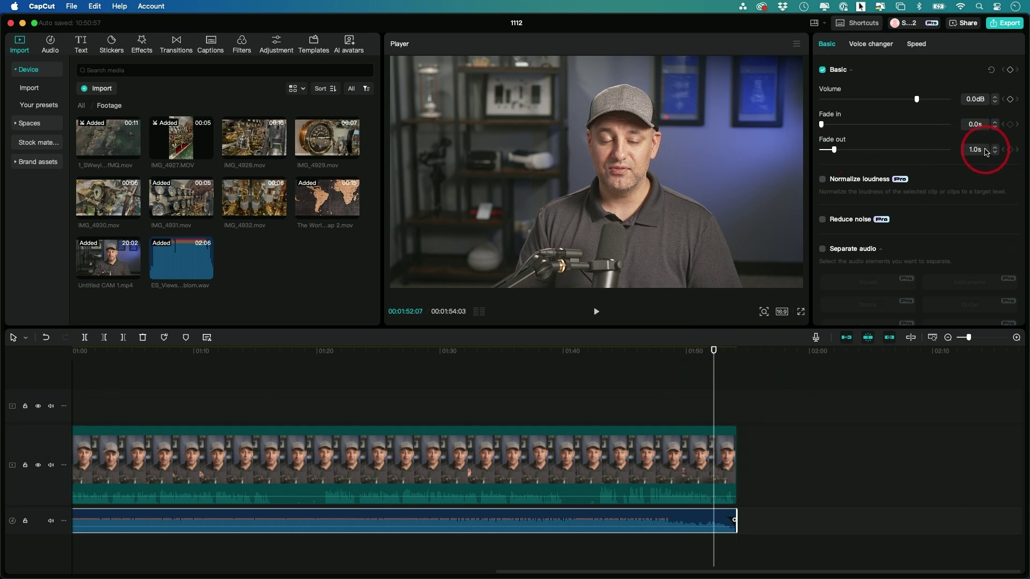
scroll(960, 150, "down", 1)
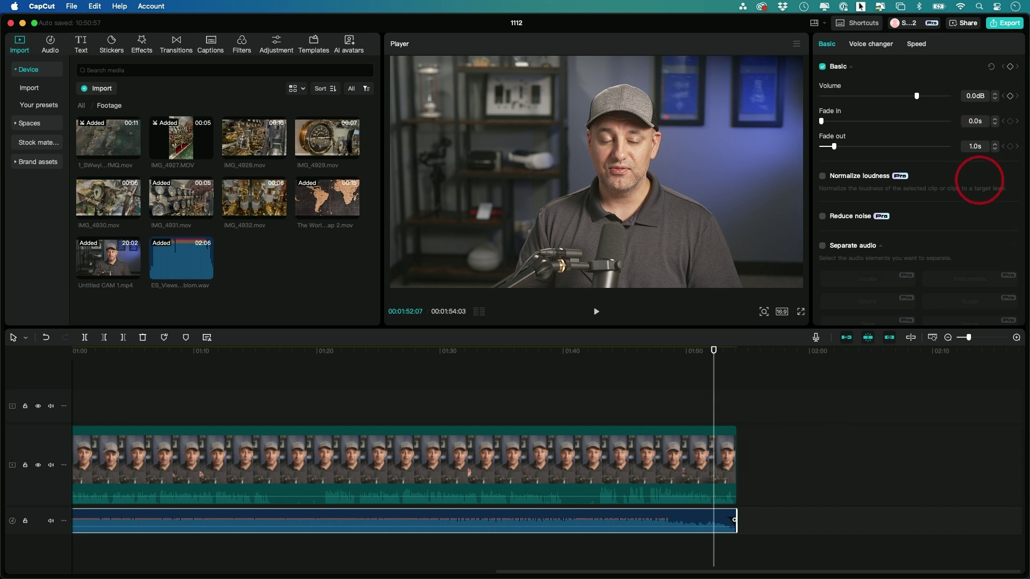
left_click(995, 145)
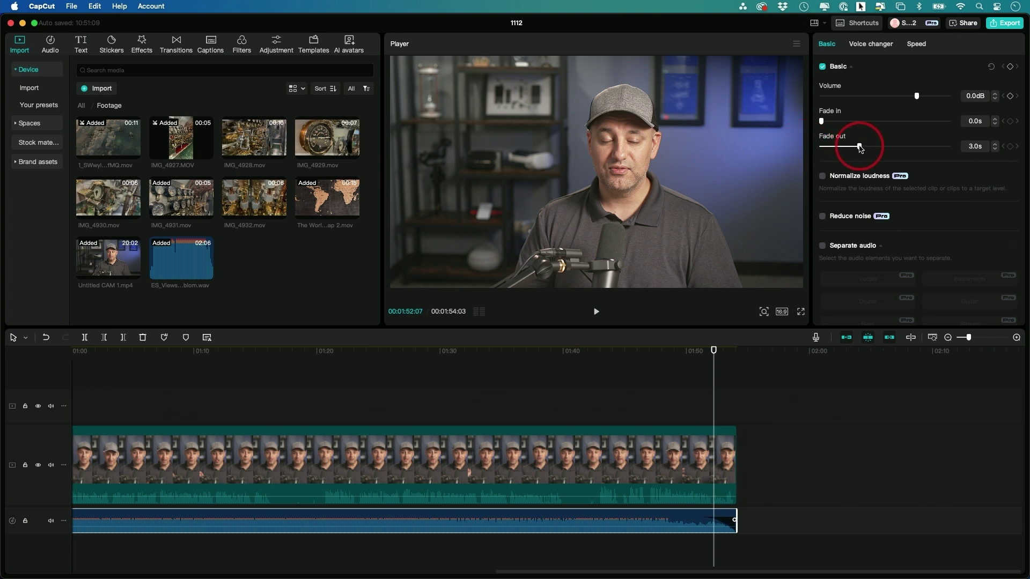
mouse_move(714, 351)
left_mouse_down()
mouse_move(671, 359)
mouse_move(730, 356)
left_mouse_up()
left_click(700, 423)
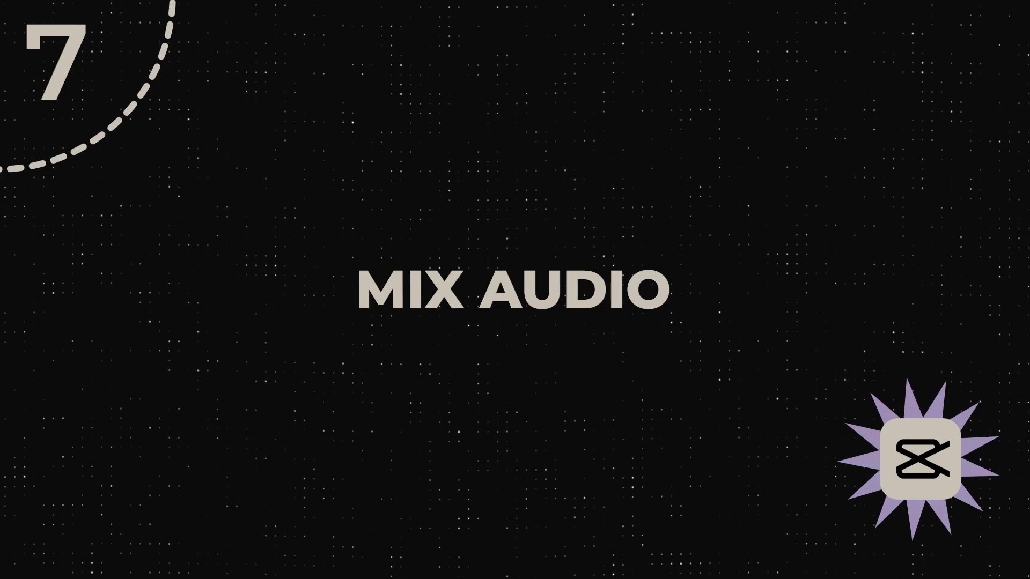
left_click(354, 478)
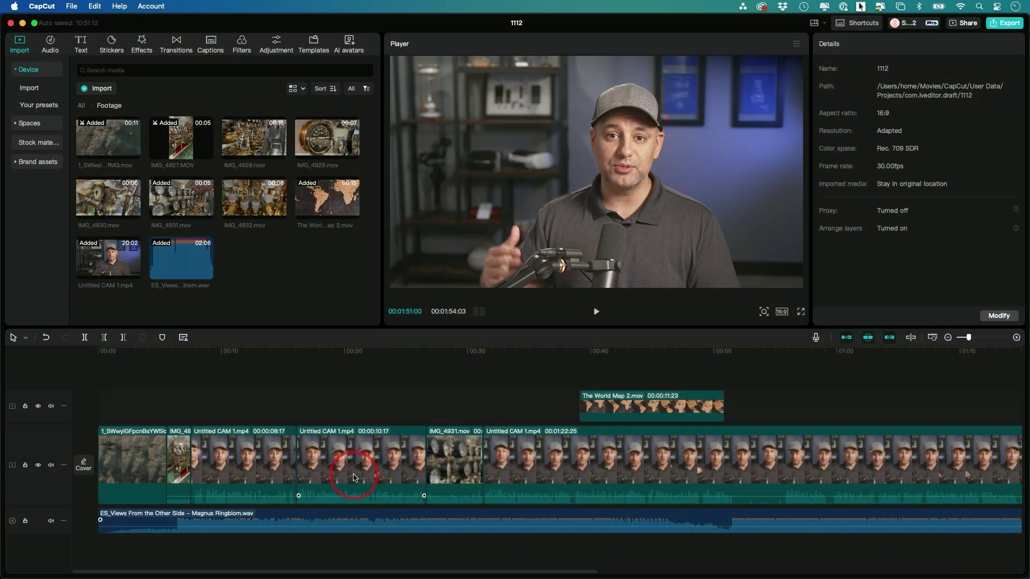
left_click(359, 351)
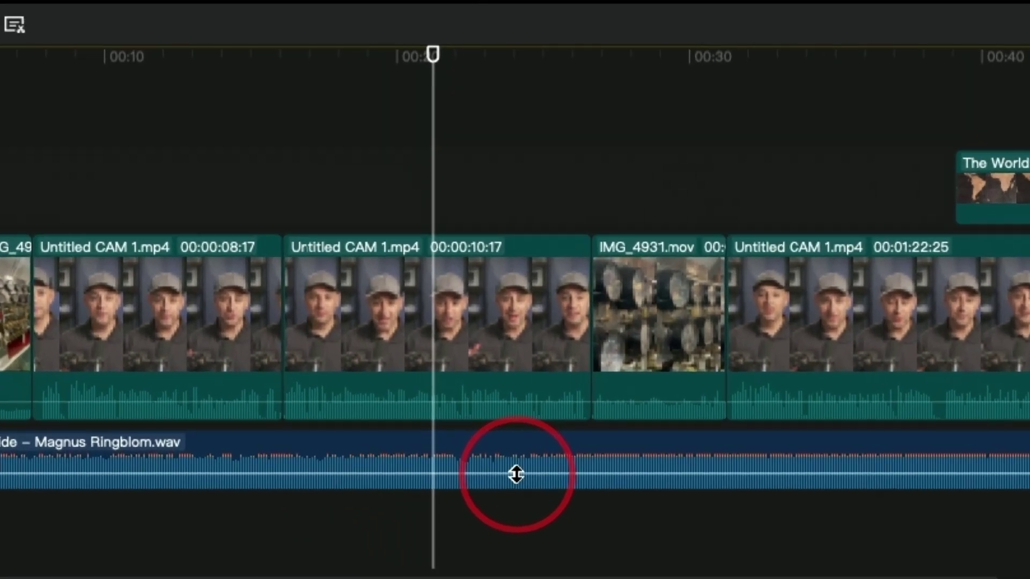
left_click_drag(395, 527, 394, 529)
left_click_drag(516, 479, 517, 488)
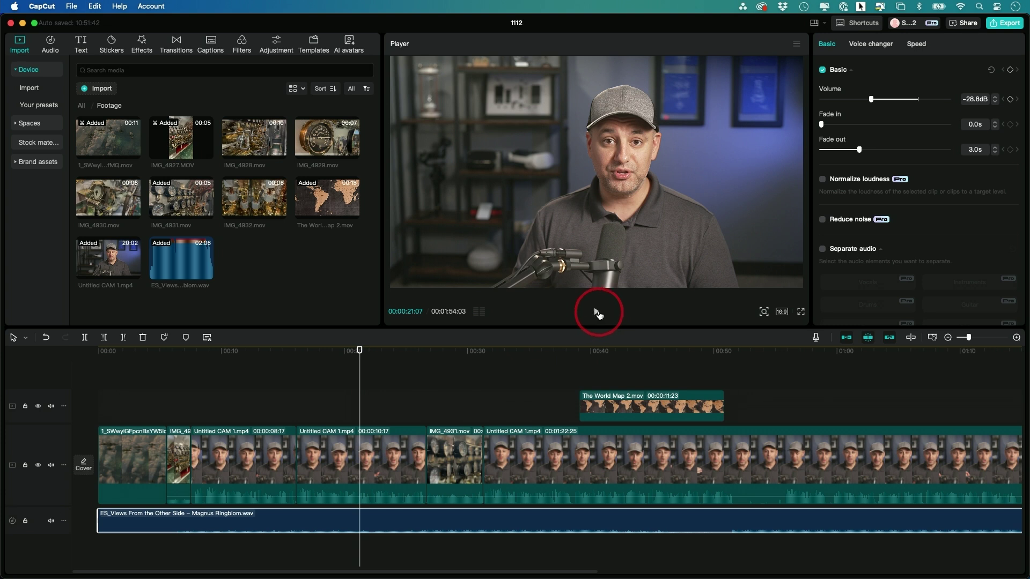
left_click(362, 470)
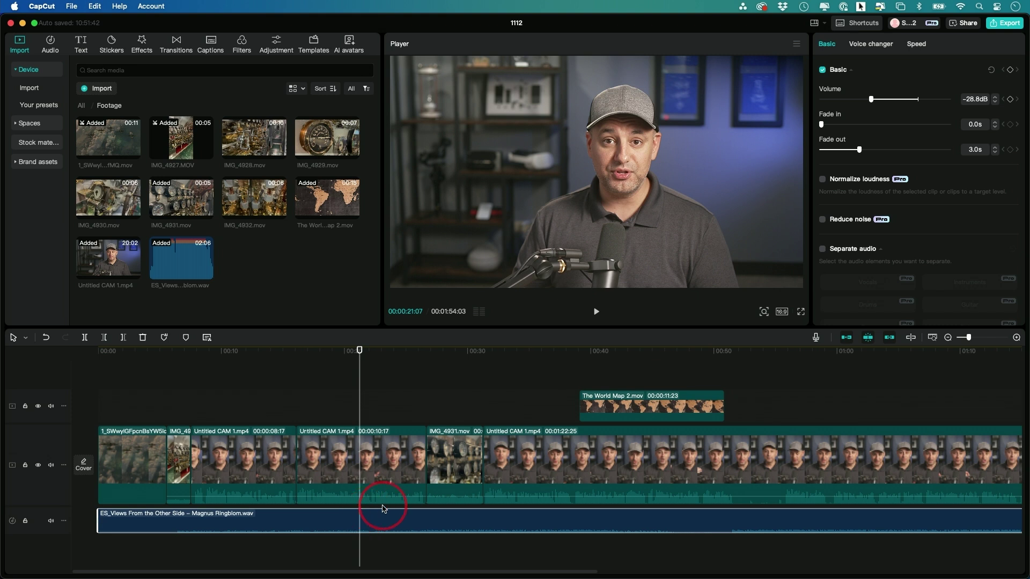
left_click(379, 531)
scroll(379, 532, "right", 1)
left_click_drag(377, 532, 378, 527)
left_click(984, 100)
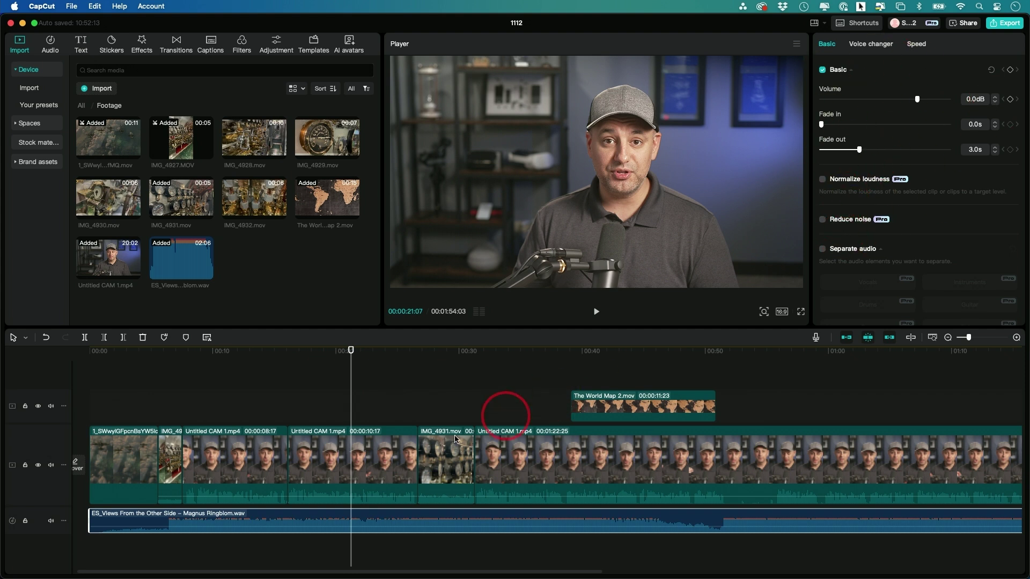
left_click(357, 459)
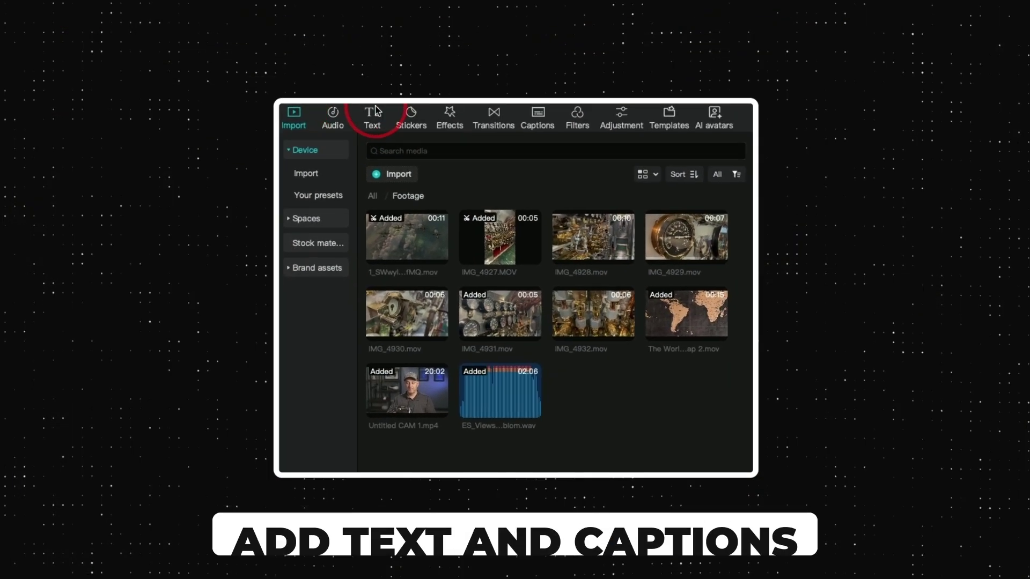
Add the italic ABC title template from the Text template library to the timeline.
left_click(82, 46)
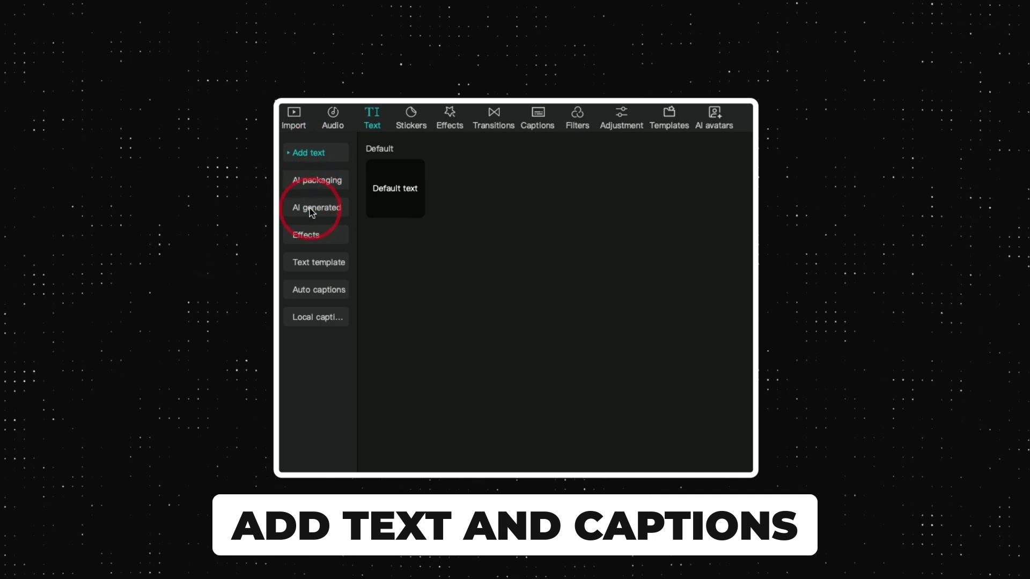
left_click(311, 263)
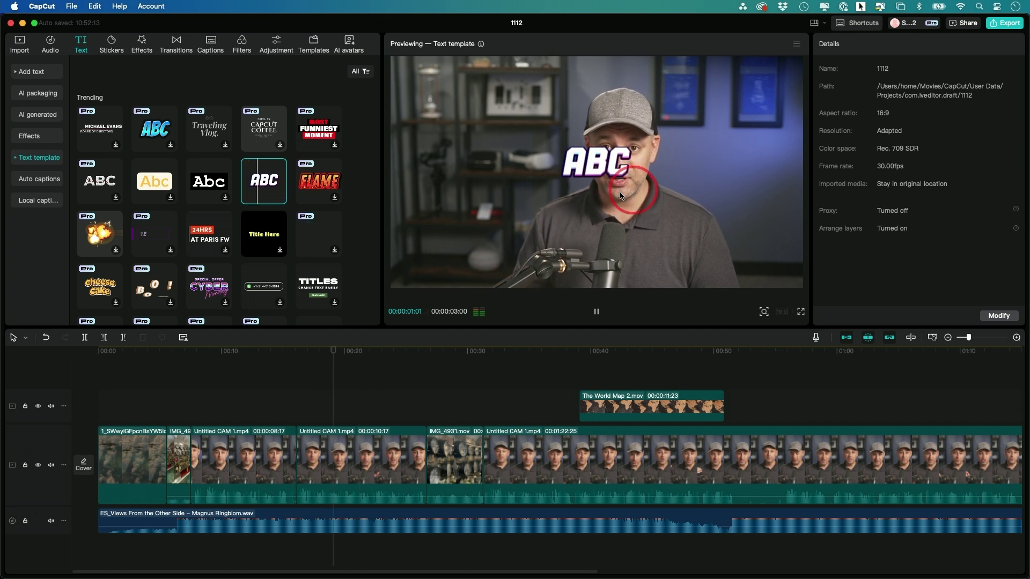
left_click(501, 196)
left_click(277, 201)
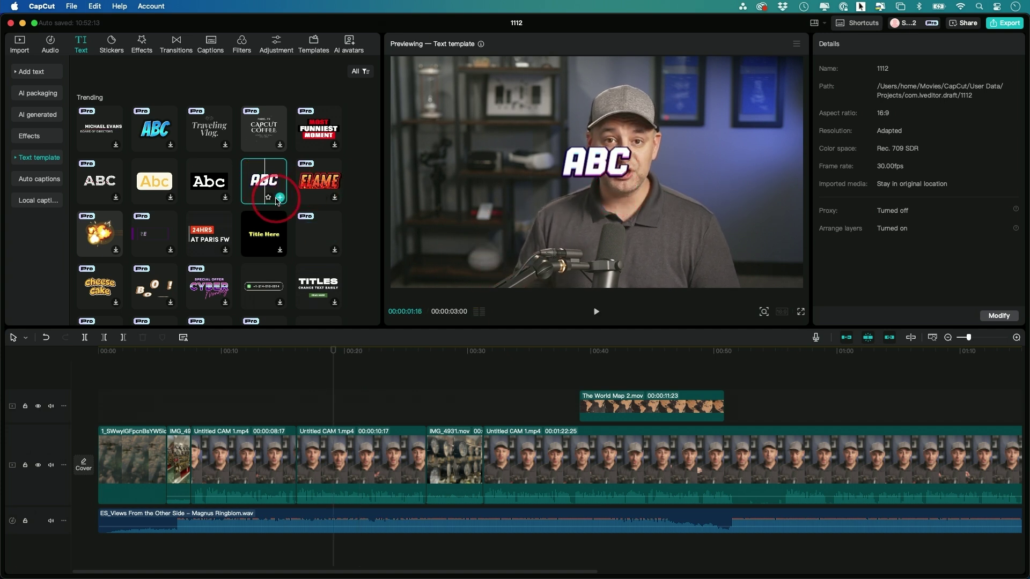
Replace the title's wording with 'type my own text'.
left_click(342, 396)
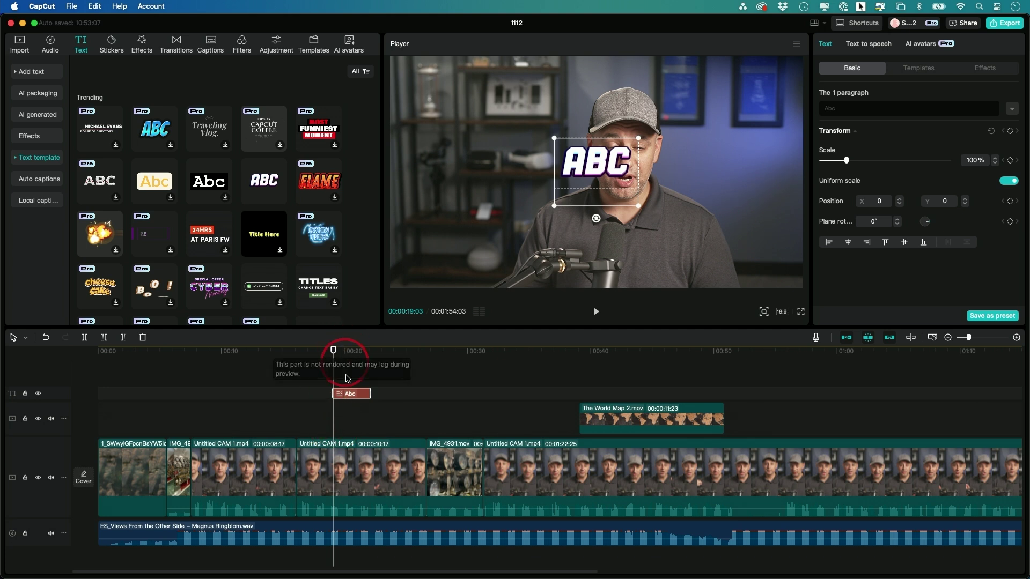
left_click(345, 393)
left_click(860, 109)
key("super+a")
type("type my own text")
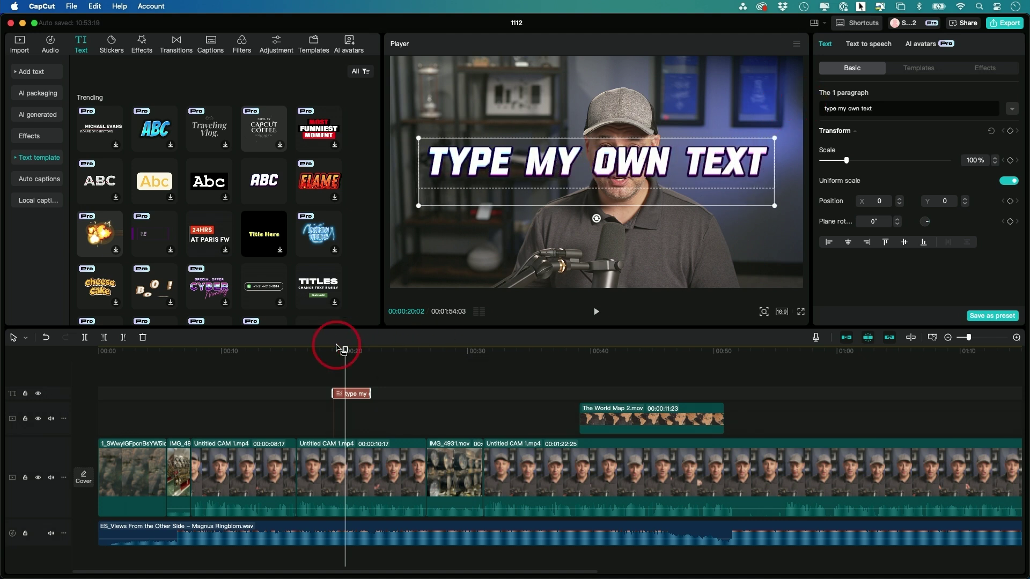
Move the trial title lower in the frame, then delete it.
left_click(377, 352)
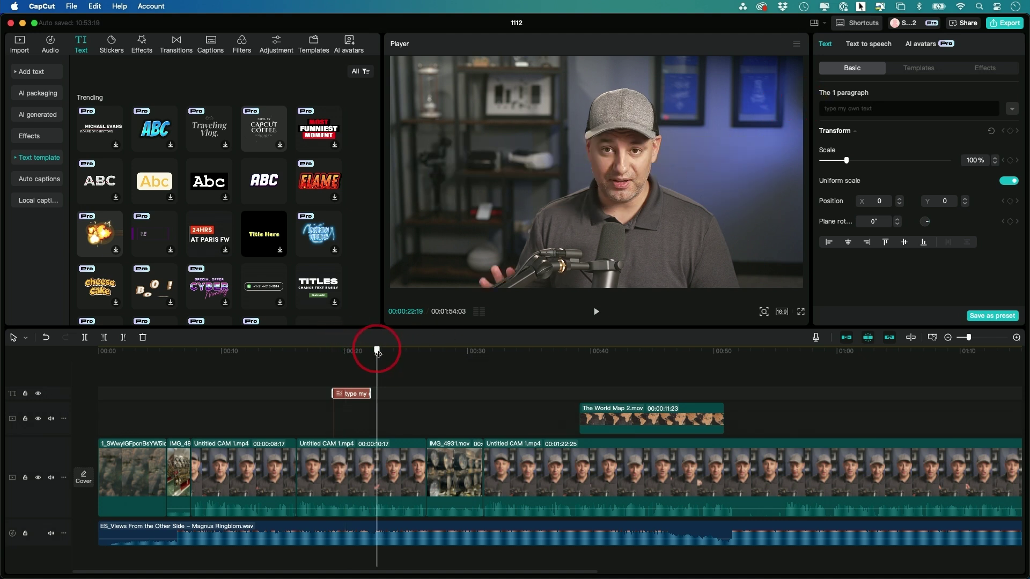
left_click_drag(377, 351, 351, 351)
left_click(665, 267)
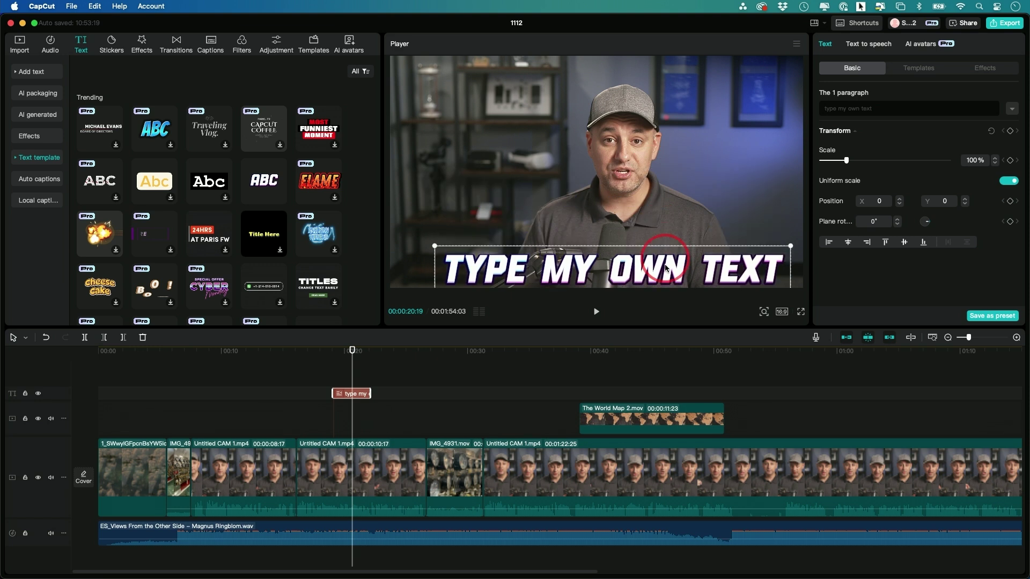
left_click_drag(665, 266, 645, 239)
key("Delete")
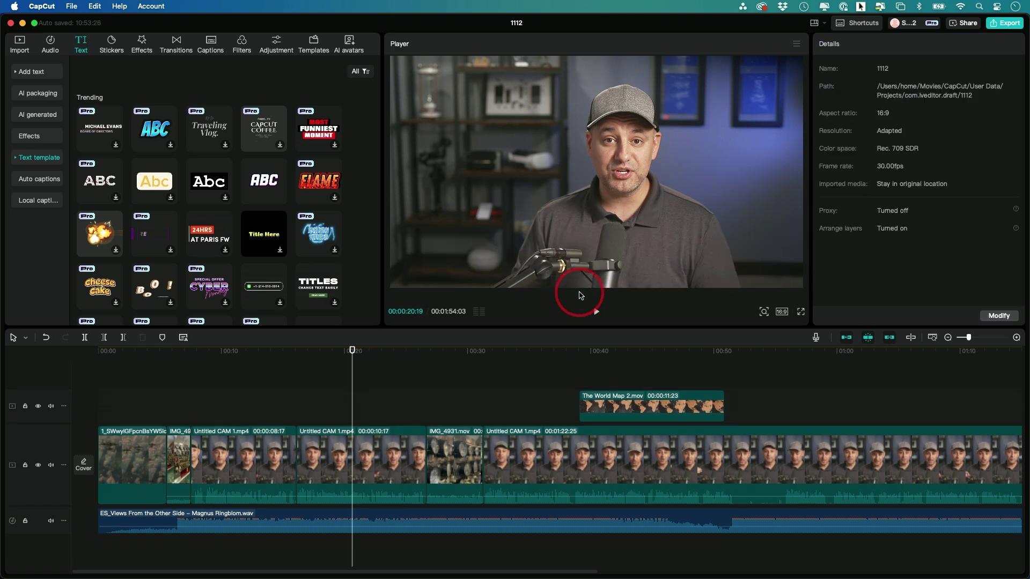
left_click(211, 44)
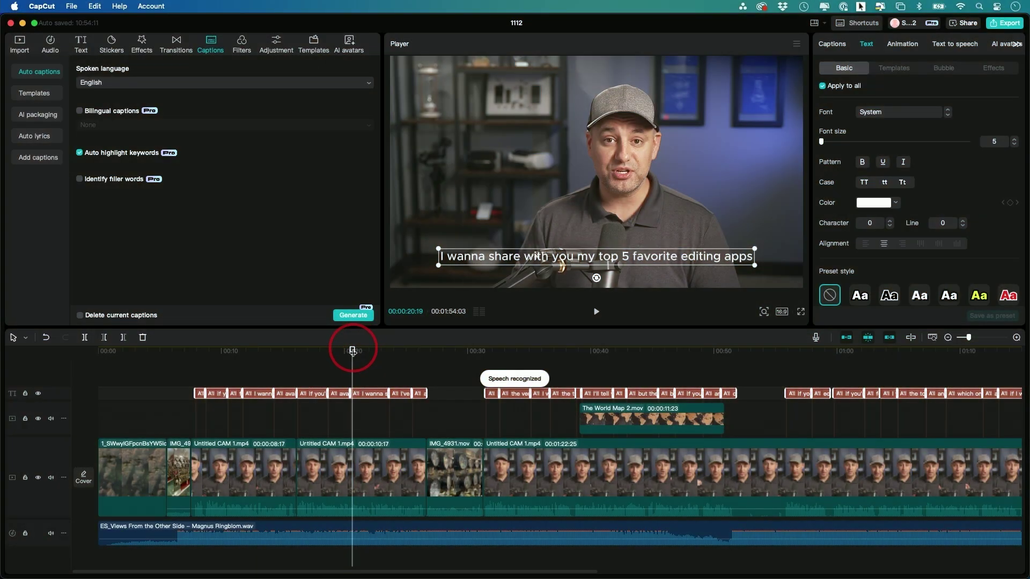
Scrub the timeline to check the generated English captions over the talking head.
mouse_move(352, 351)
left_mouse_down()
mouse_move(244, 353)
mouse_move(379, 356)
mouse_move(371, 352)
left_mouse_up()
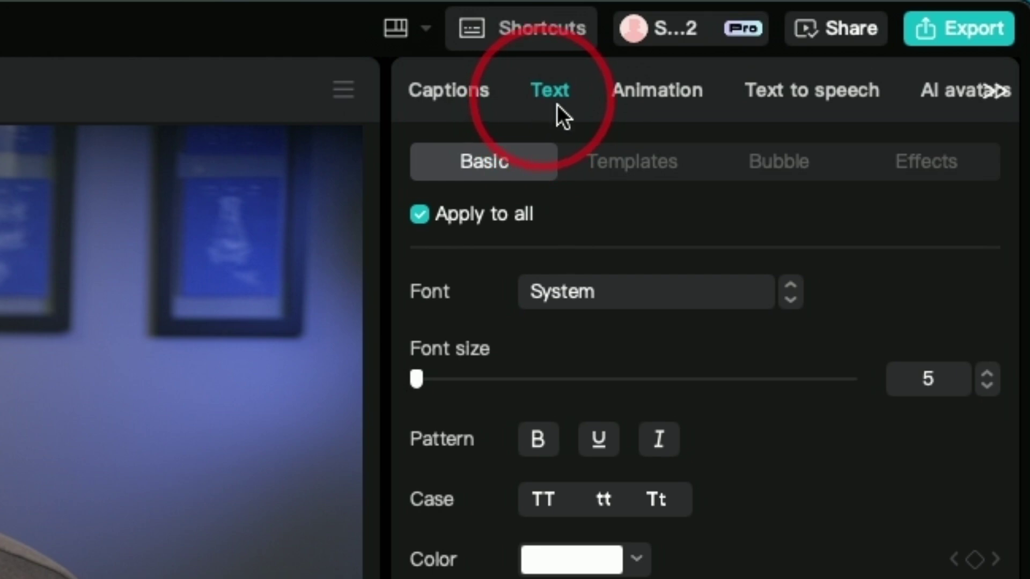
Restyle the captions as white italic with yellow keyword highlights and play them back.
left_click(615, 162)
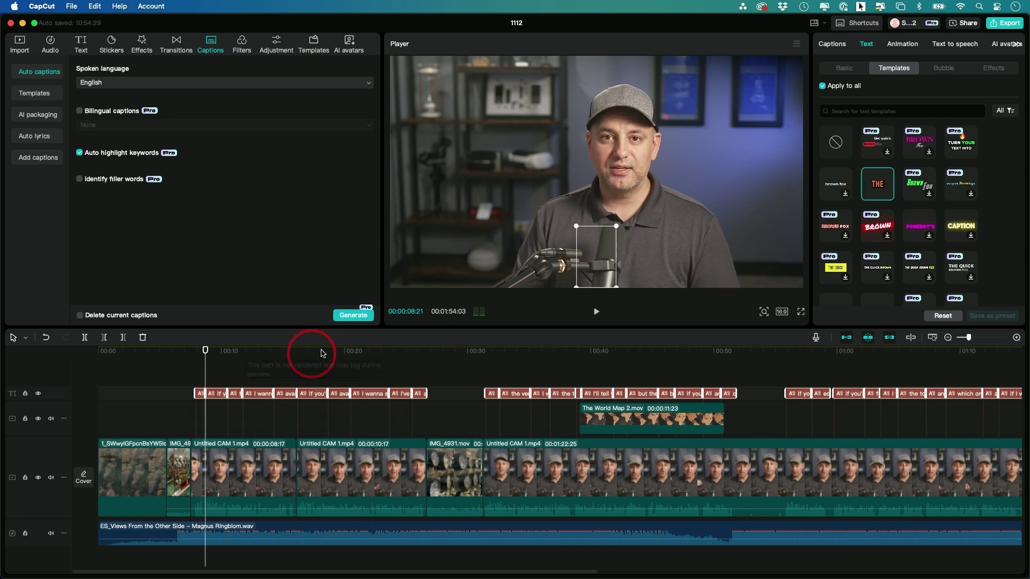
left_click(248, 368)
key("space")
left_click(648, 254)
left_click(644, 257)
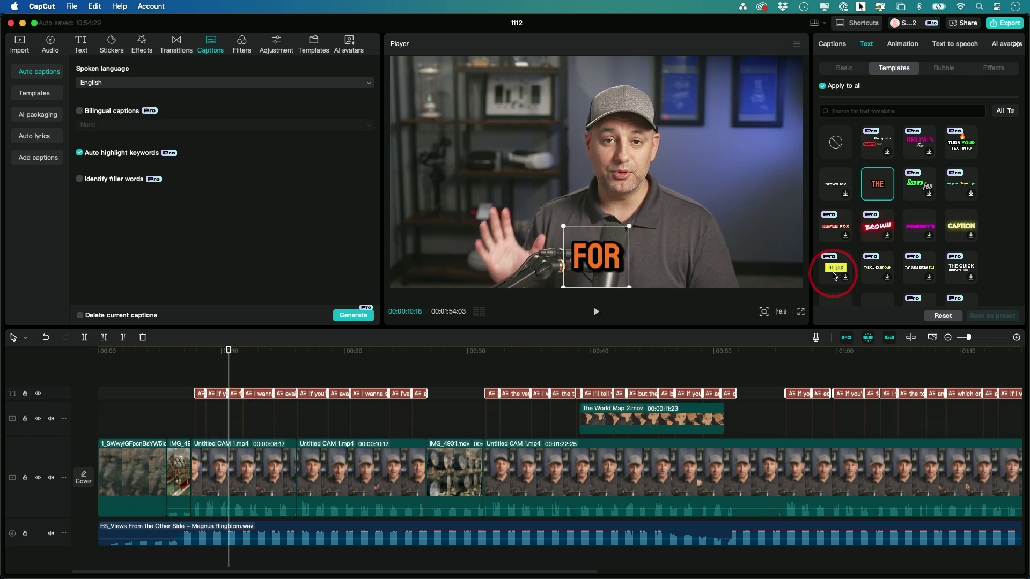
left_click(923, 275)
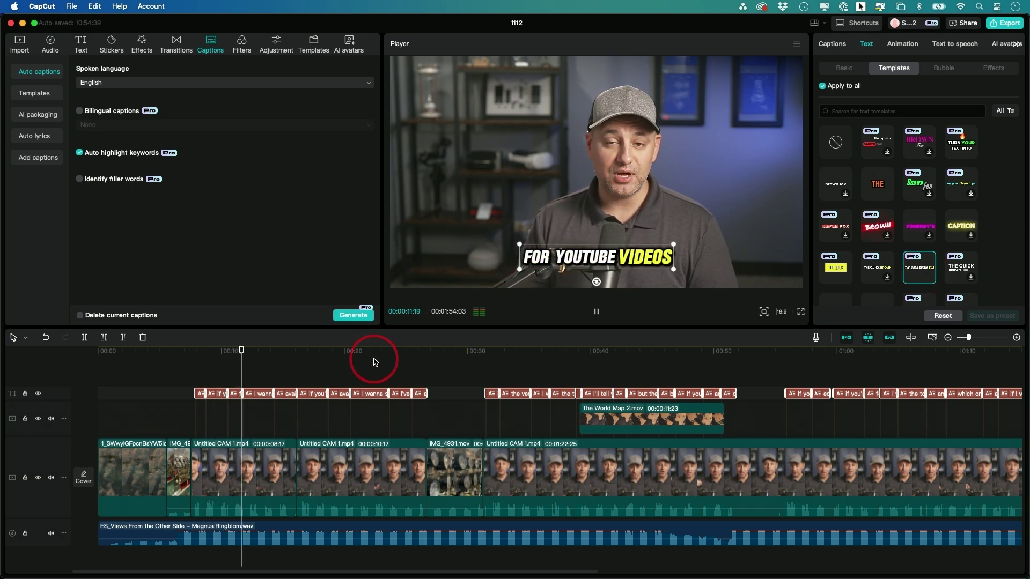
key("space")
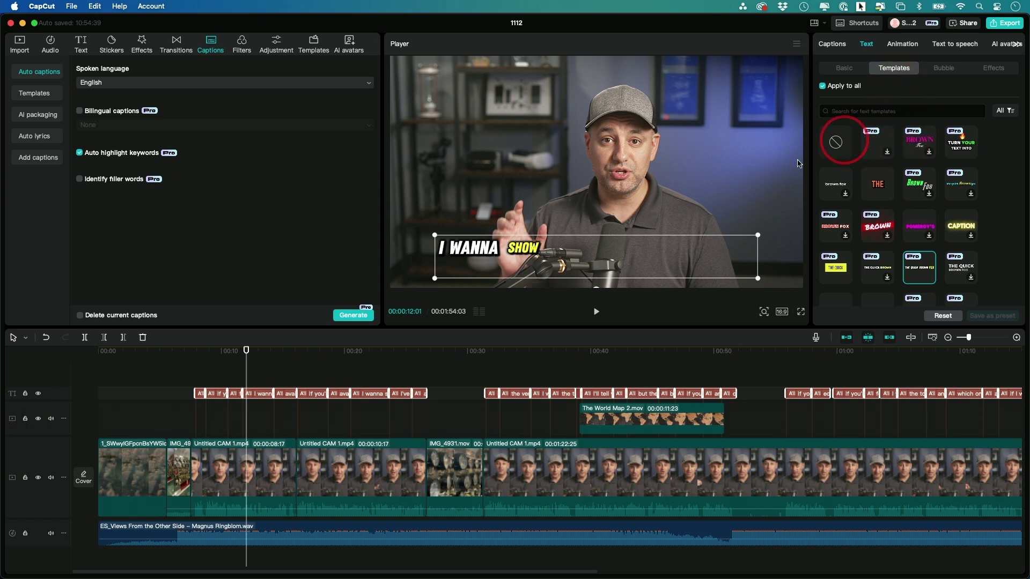
left_click(307, 363)
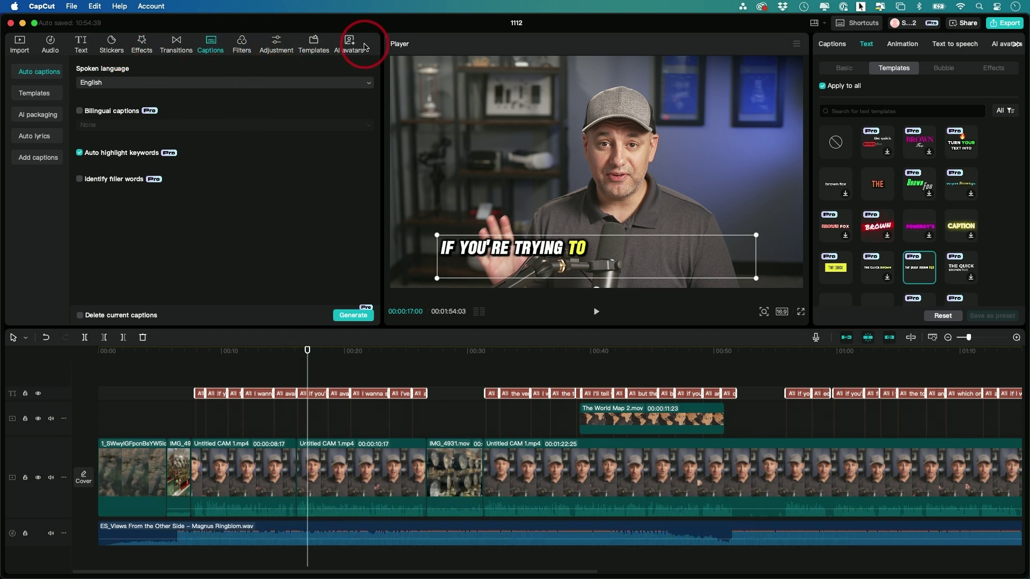
Dismiss the 'Credits are available now' notice that appears in AI avatars.
left_click(346, 43)
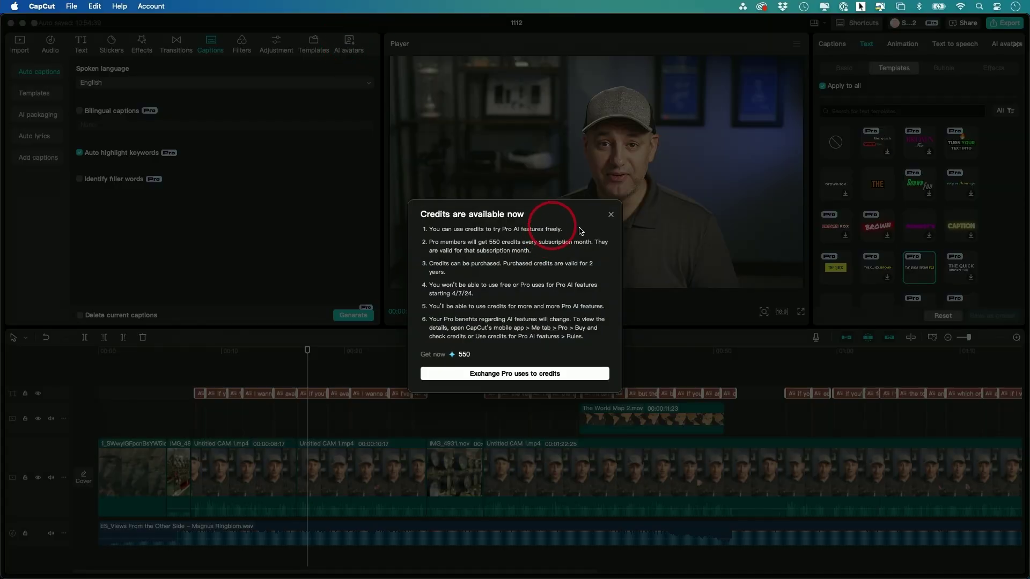
left_click(610, 216)
left_click(175, 45)
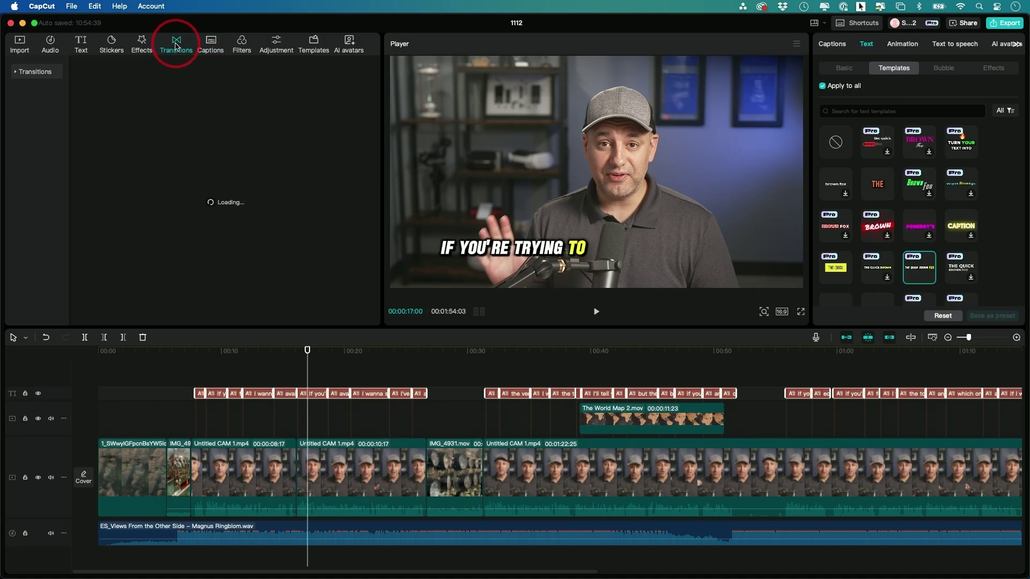
With the playhead at the first clip cut, preview the Slide Left and Mix transitions.
left_click(268, 411)
left_click(143, 395)
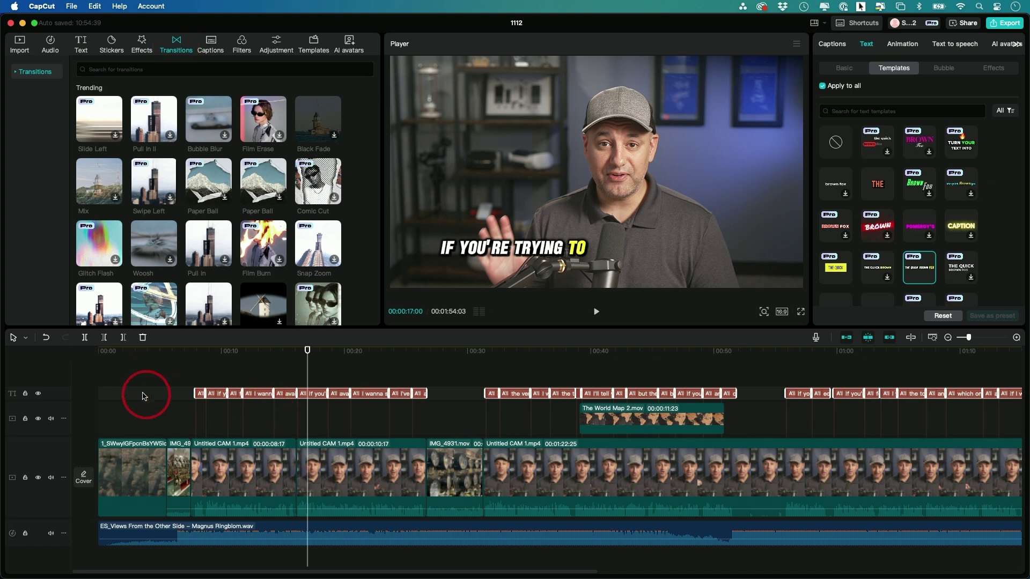
scroll(146, 394, "right", 1)
left_click_drag(138, 350, 158, 363)
left_click(102, 129)
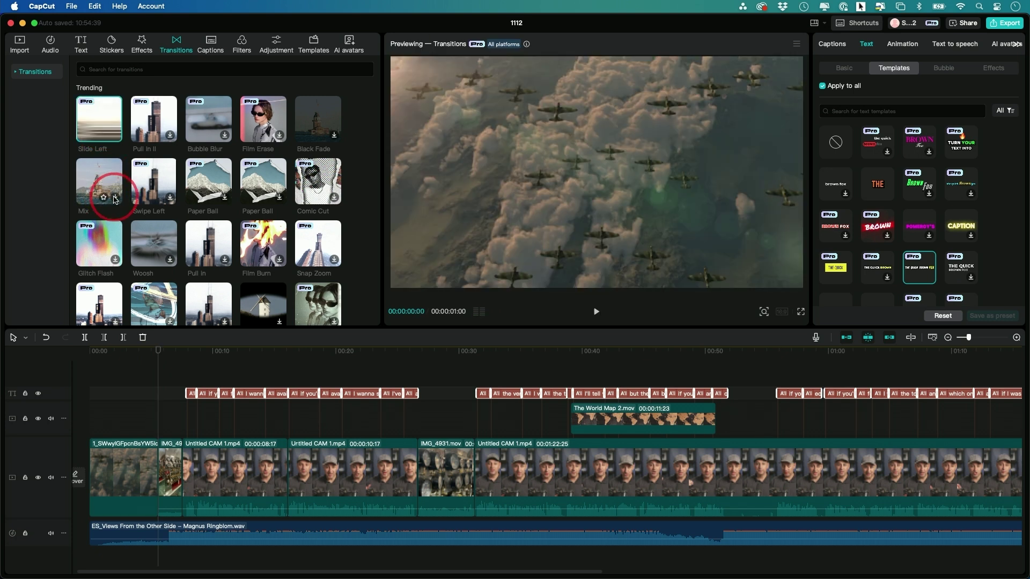
left_click(106, 187)
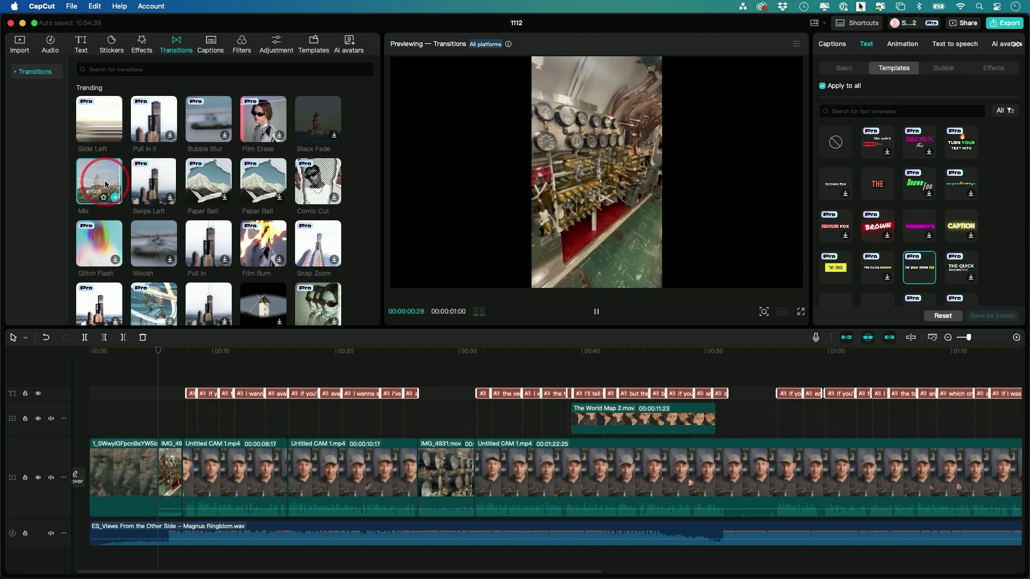
Place a 0.5s Mix transition between the first two clips and play it back.
left_click_drag(103, 185, 153, 468)
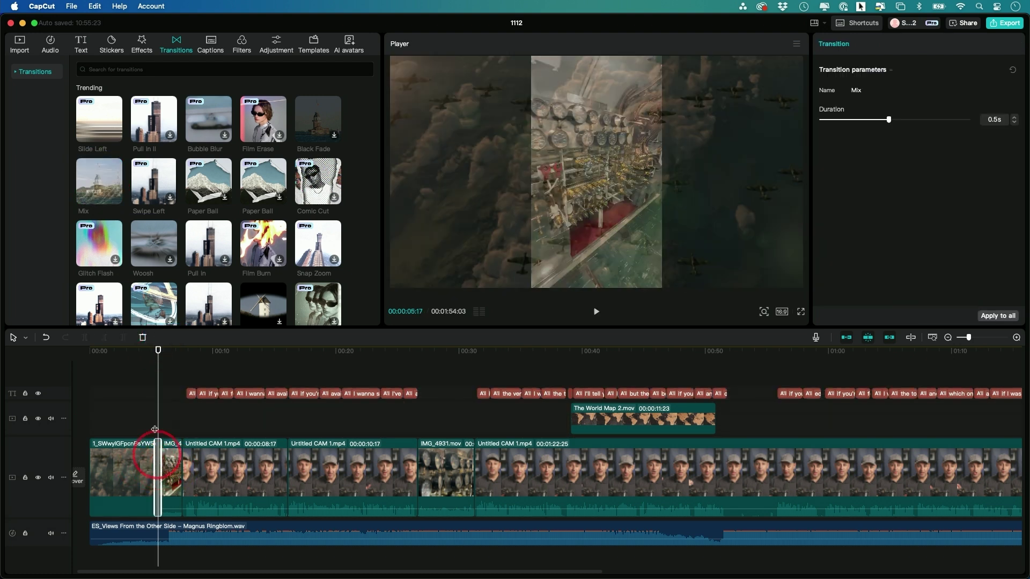
left_click(148, 350)
left_click(135, 350)
key("space")
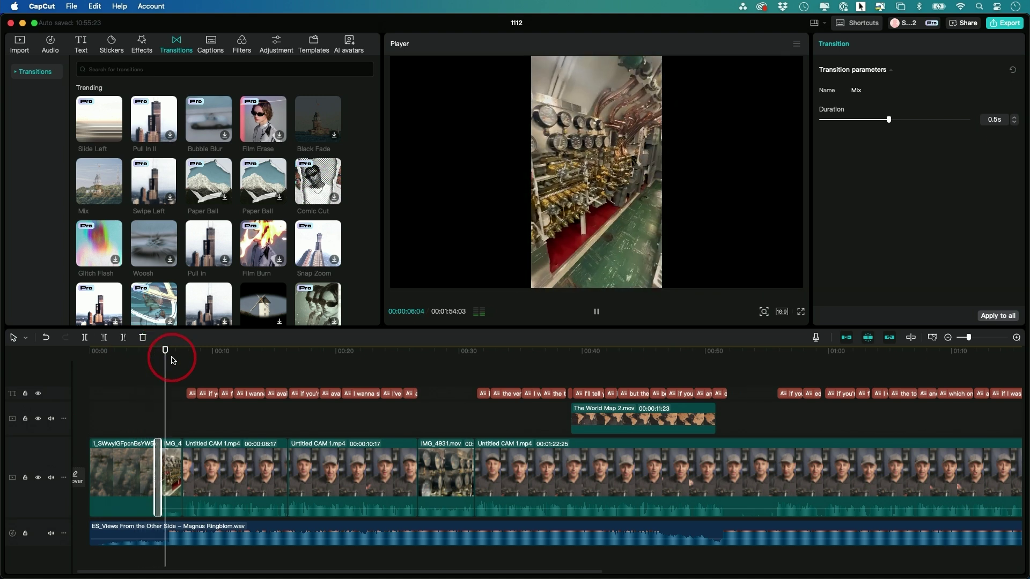
key("space")
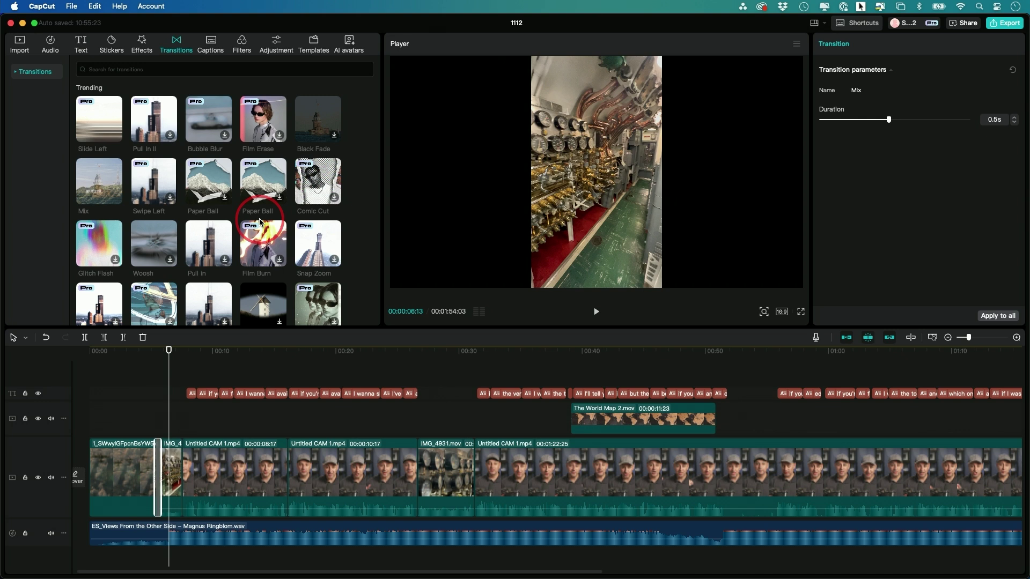
left_click(141, 45)
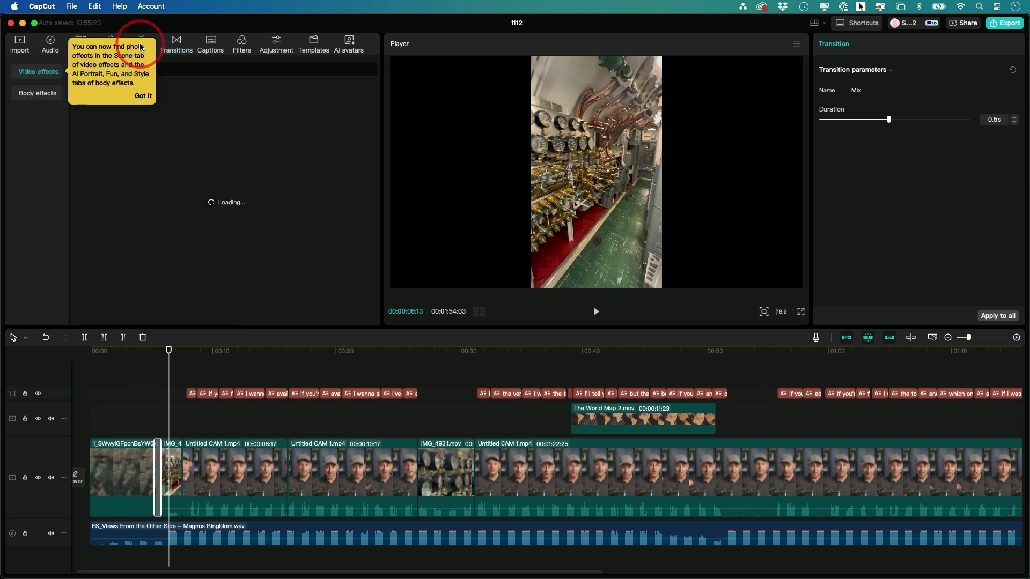
Set the playhead to 00:00:02:22 and preview the Flash effect without keeping it.
left_click(143, 98)
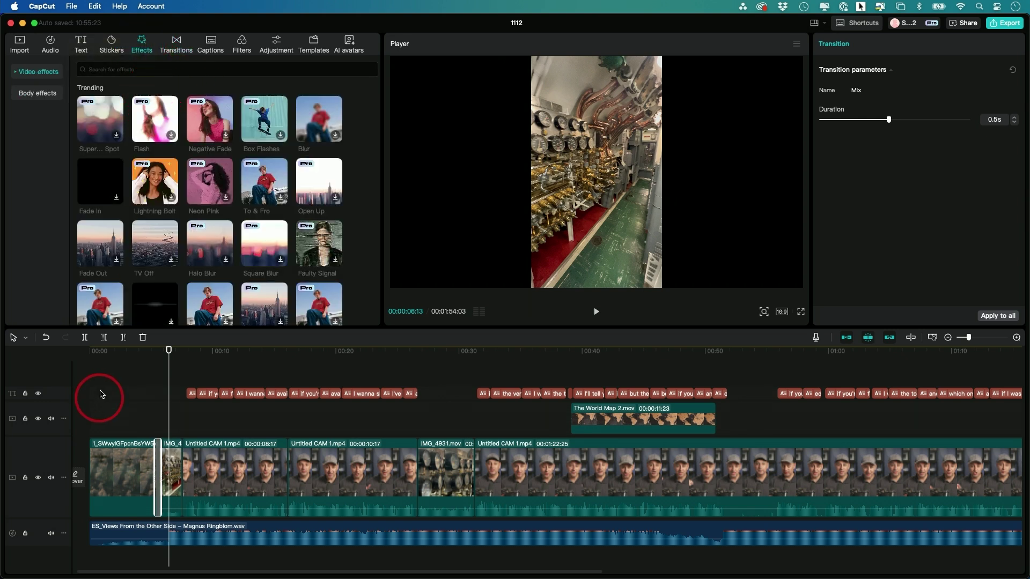
left_click(107, 358)
left_click_drag(107, 361, 133, 350)
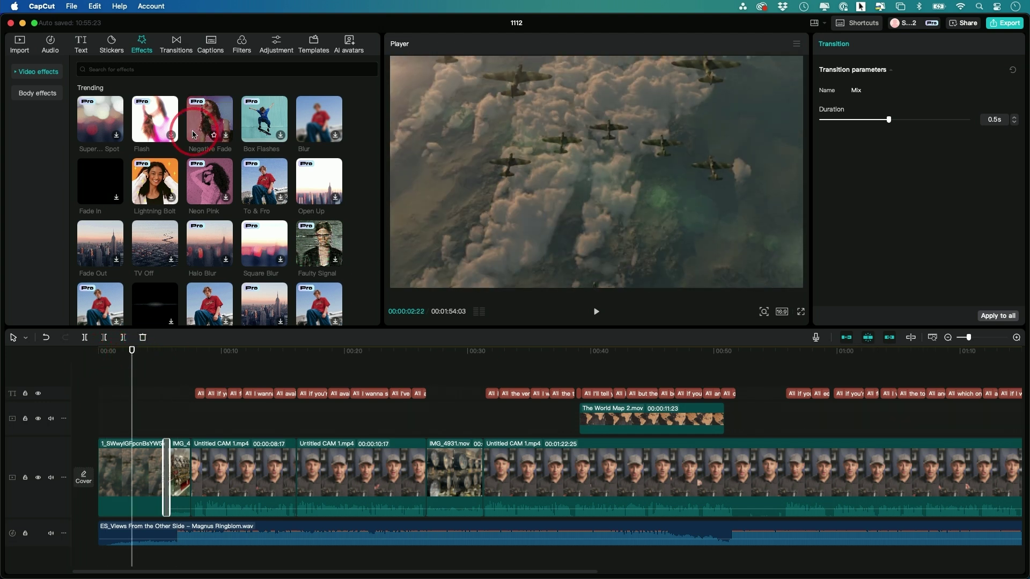
left_click(159, 123)
left_click(150, 392)
left_click(159, 398)
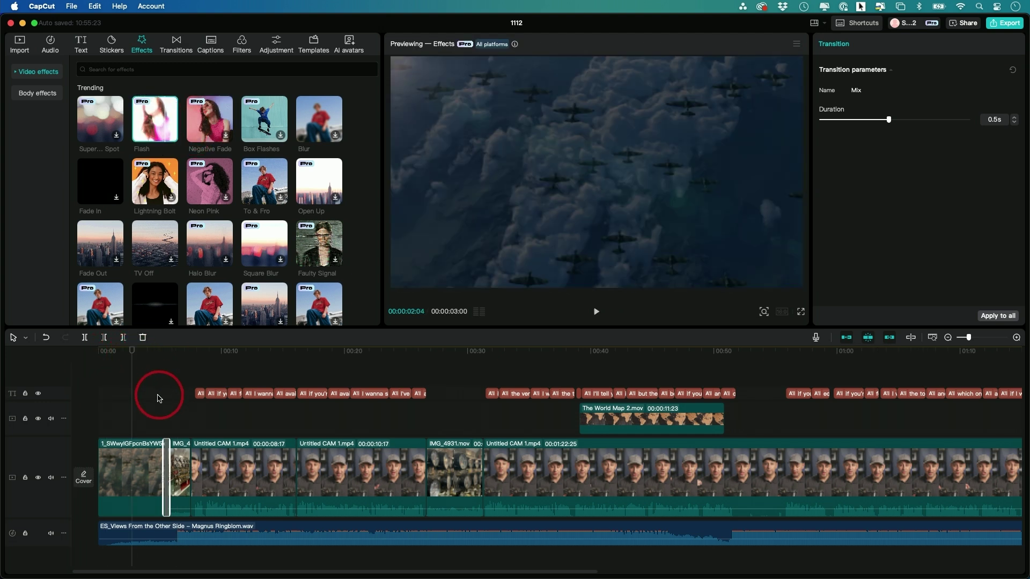
left_click(156, 379)
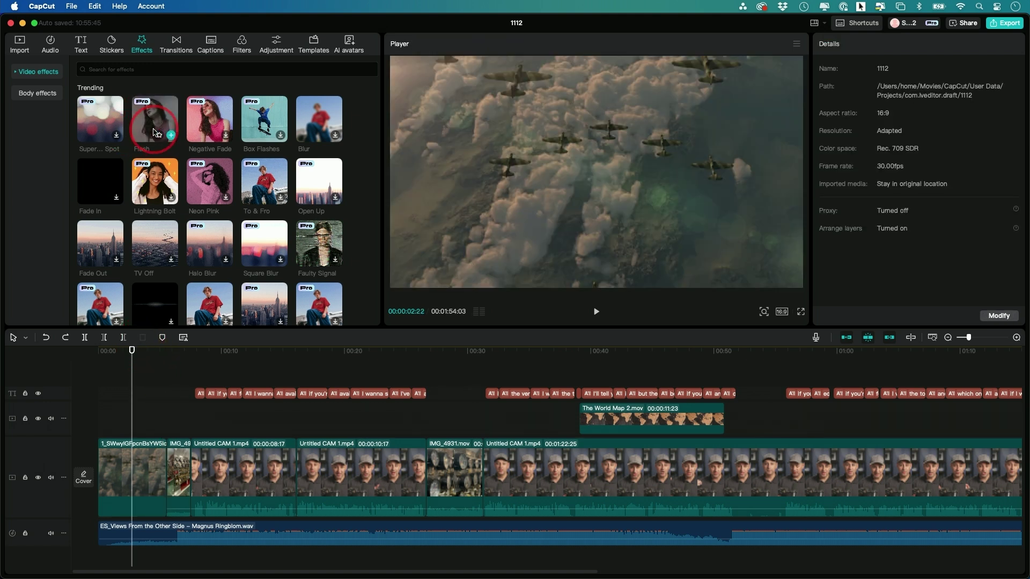
Add the Crystal Clear filter at the playhead and scrub to check the tinted footage.
left_click(239, 49)
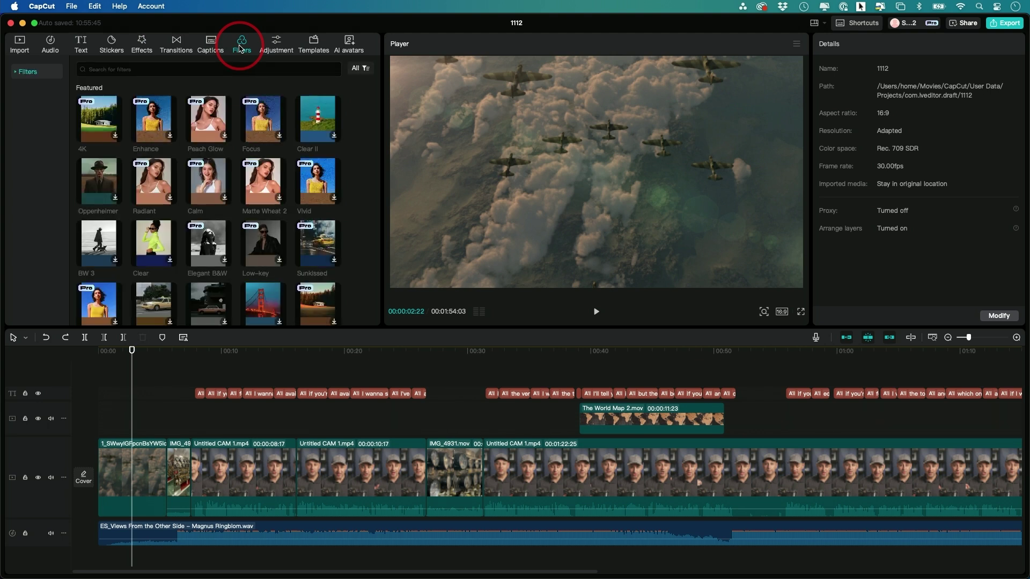
scroll(259, 187, "down", 5)
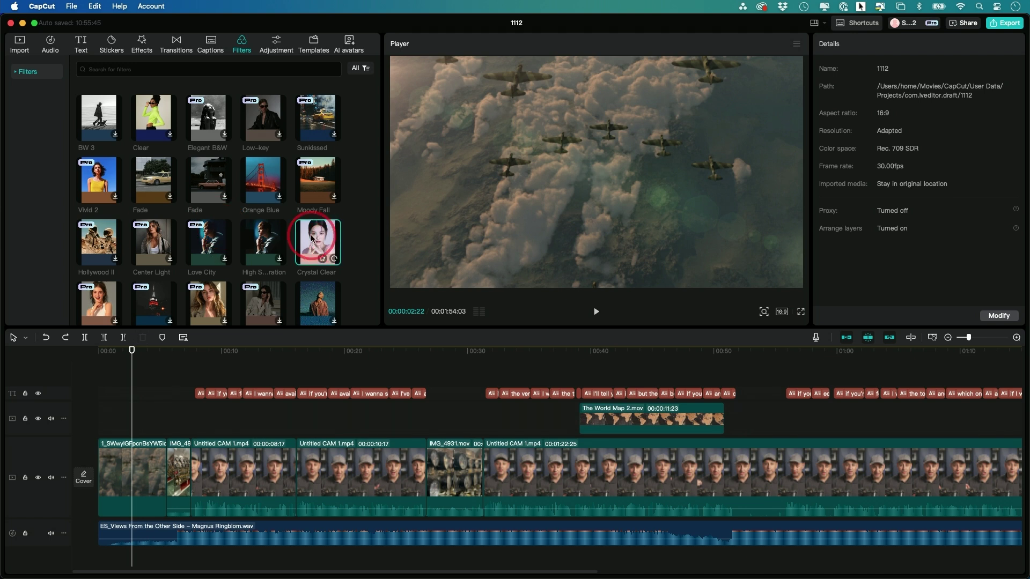
left_click(313, 238)
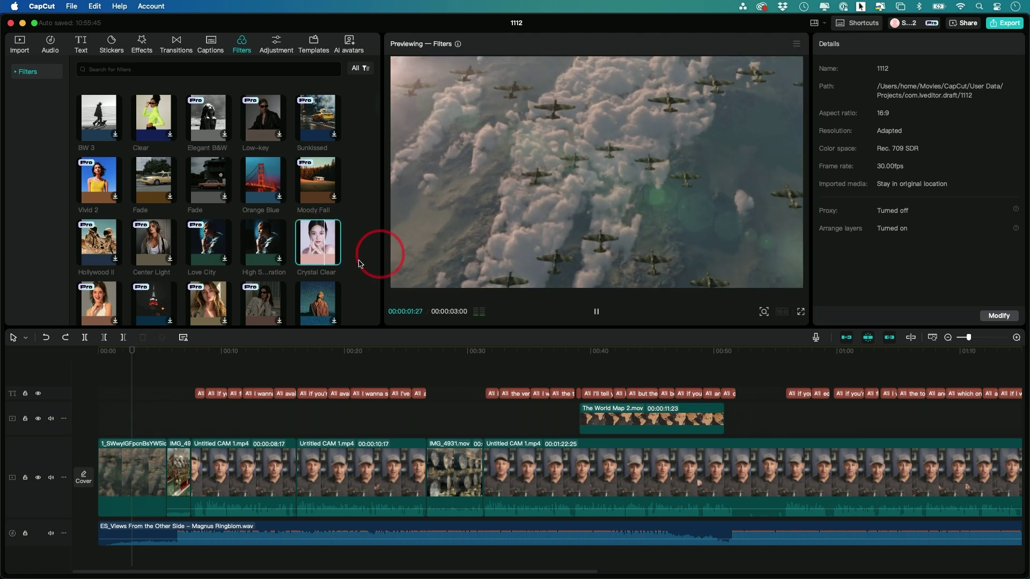
left_click(335, 260)
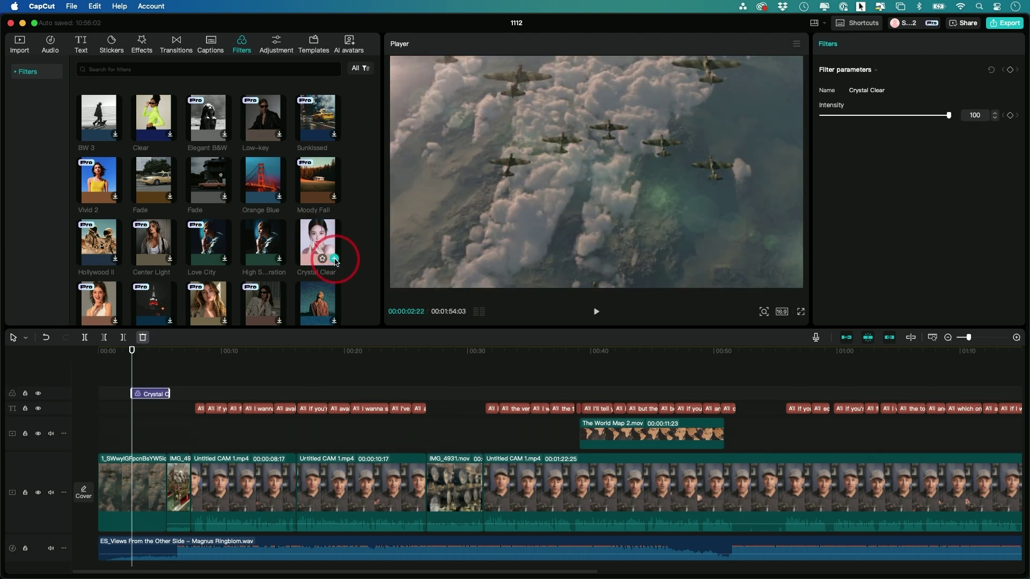
left_click_drag(131, 352, 154, 355)
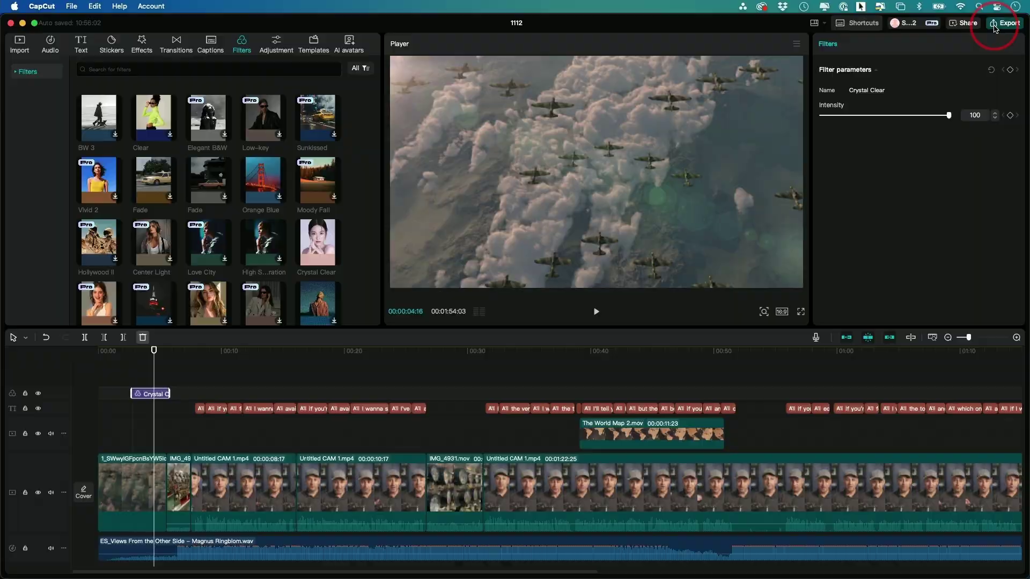
Export the edit at 1080P resolution as an mp4 at 30fps.
left_click(995, 24)
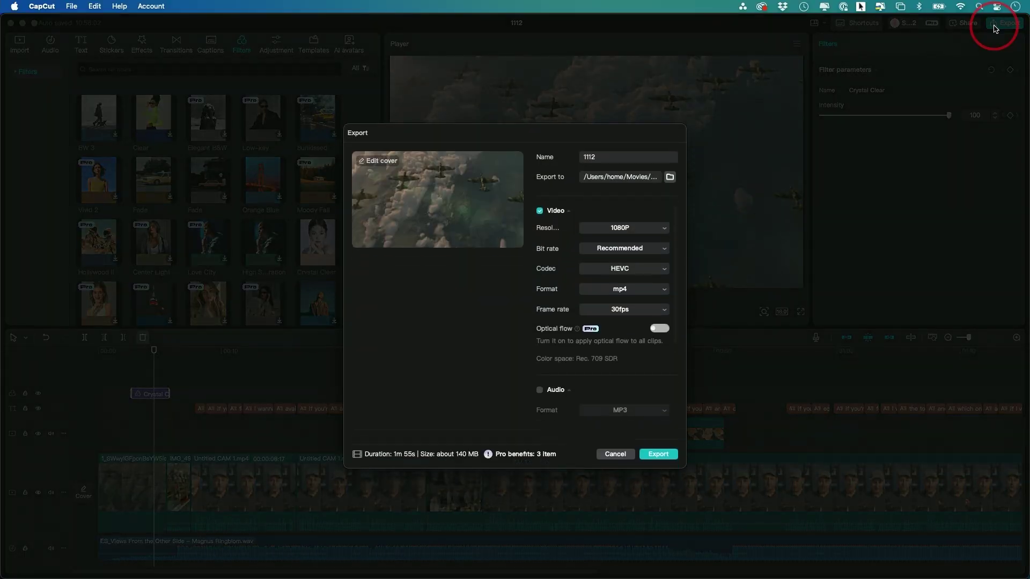
left_click_drag(605, 155, 560, 154)
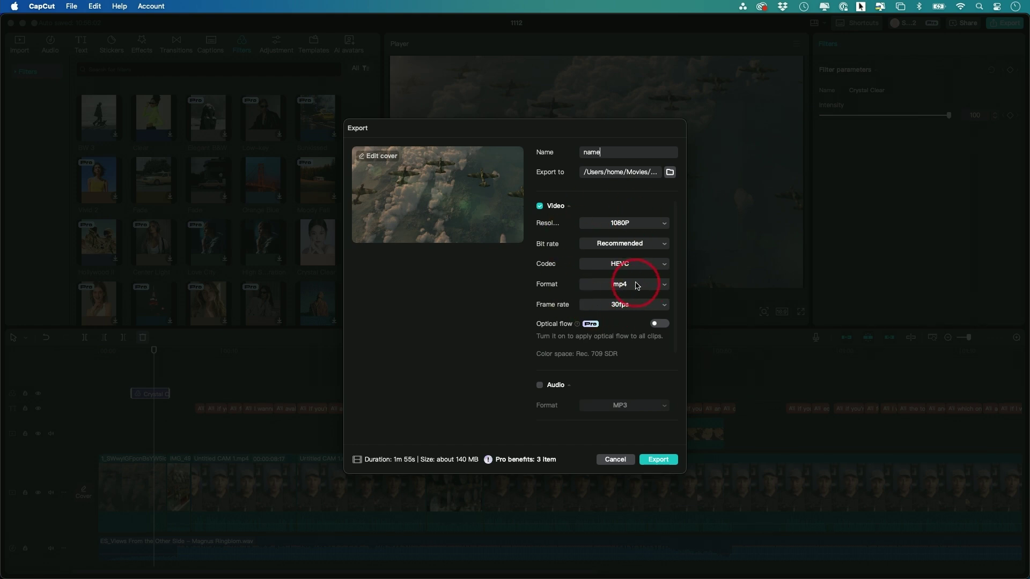
left_click(625, 224)
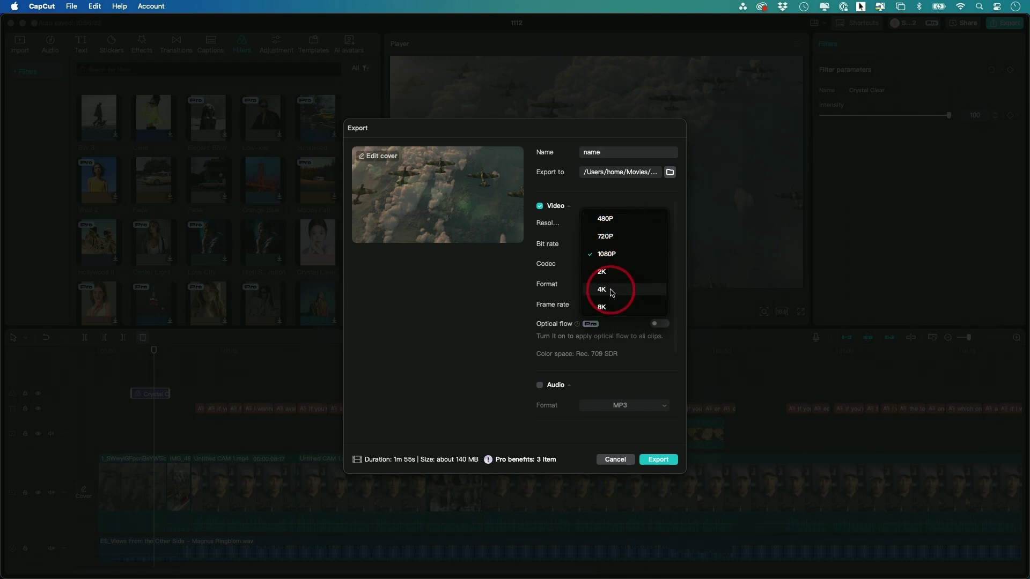
left_click(623, 203)
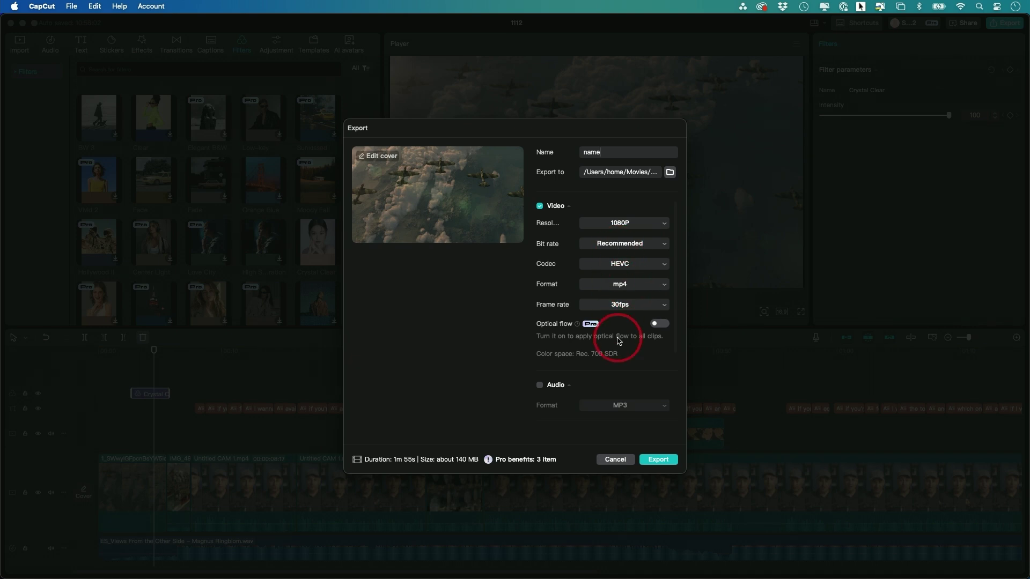
left_click(657, 460)
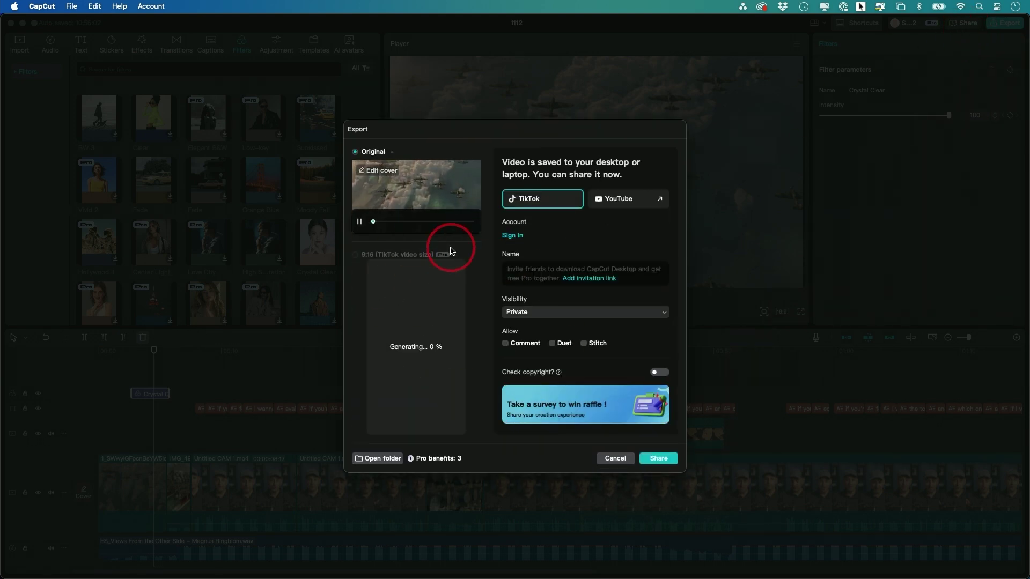
Pause the exported video's preview in the sharing screen.
left_click(359, 222)
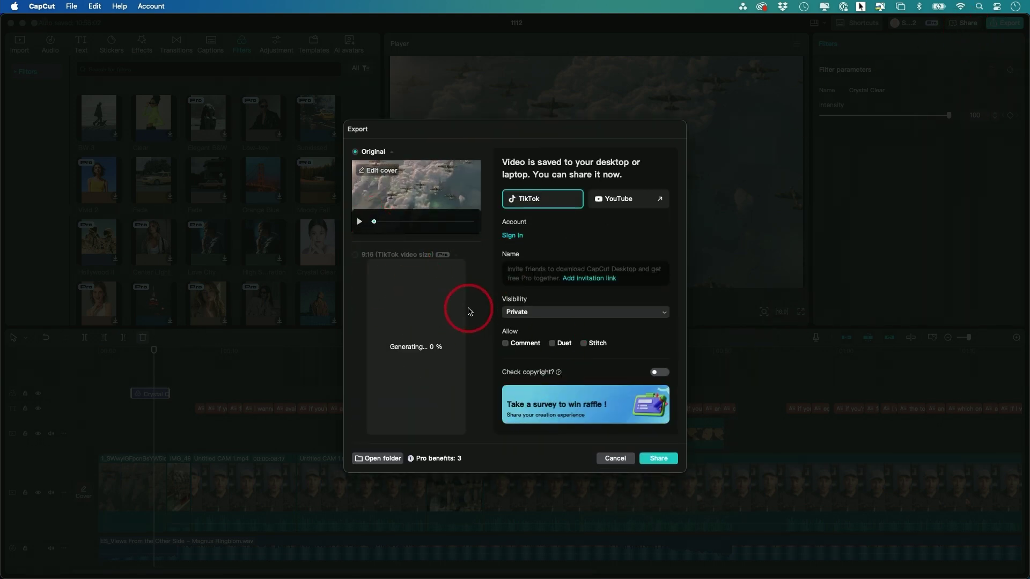